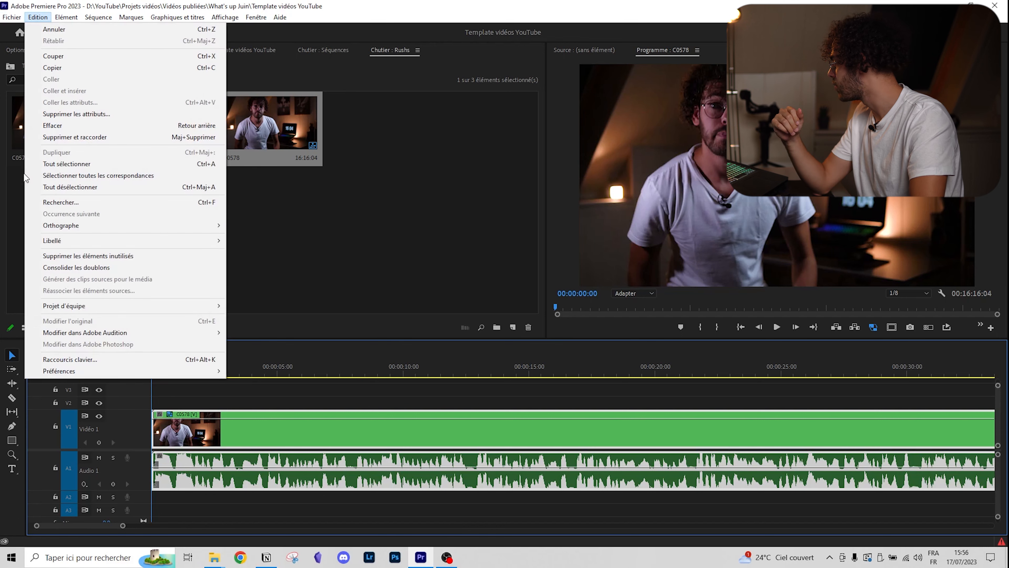
Open the keyboard shortcuts settings and try assigning = and ² as an additional shortcut for the Outil Sélection command.
{"action": "left_click", "coordinate": [78, 361]}
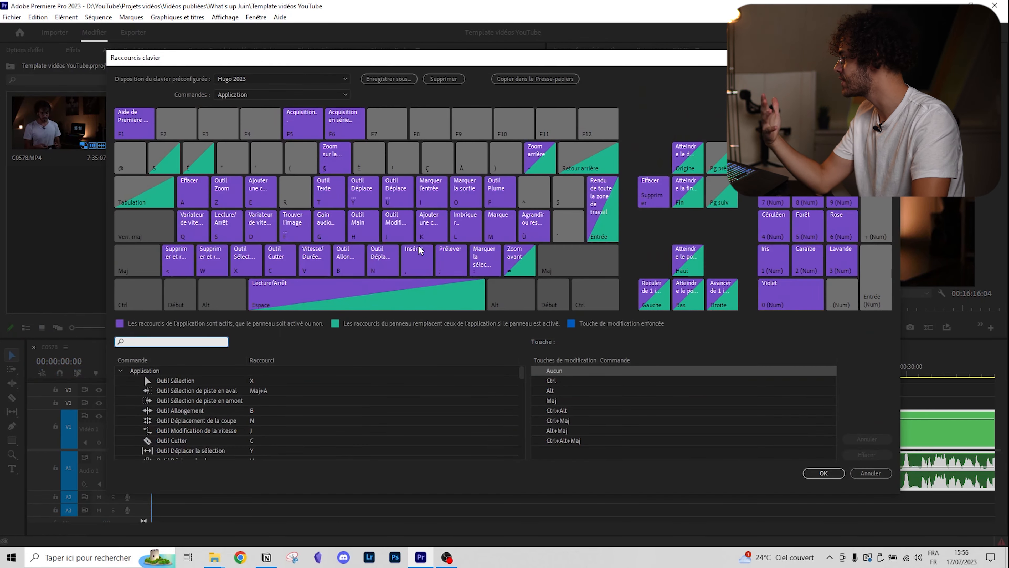
{"action": "left_click", "coordinate": [240, 163]}
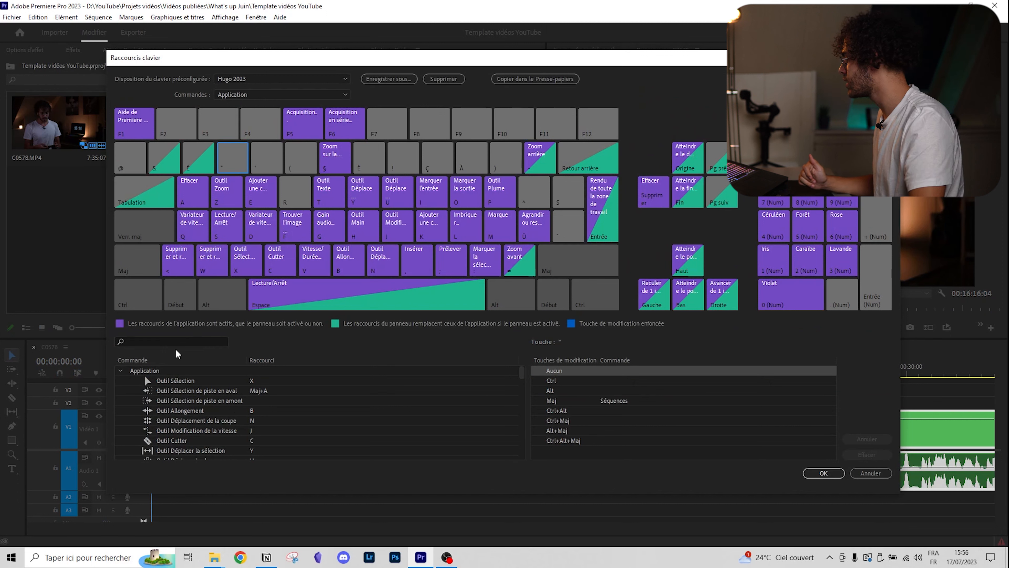
{"action": "left_click", "coordinate": [179, 380]}
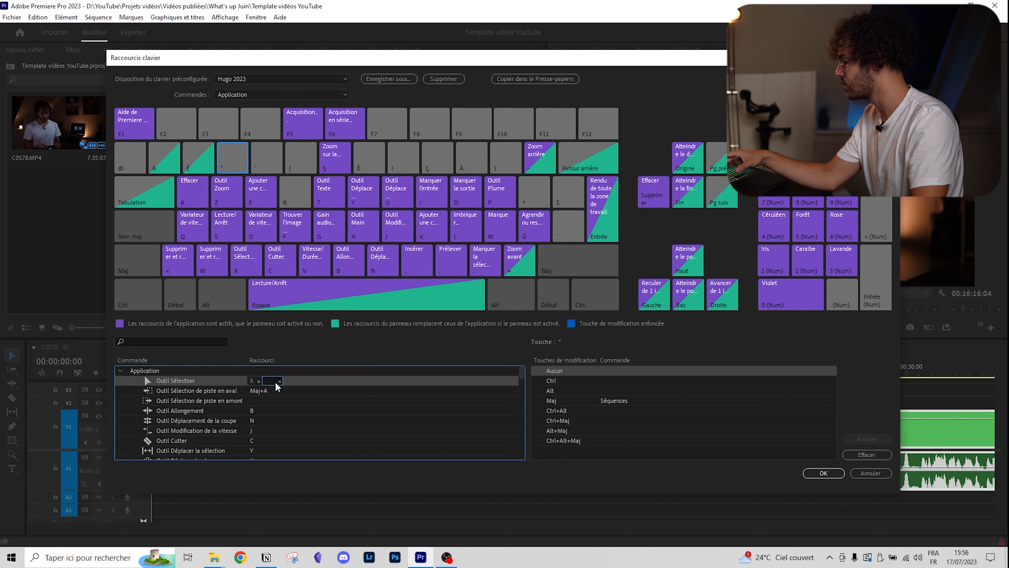
{"action": "key", "text": "equal"}
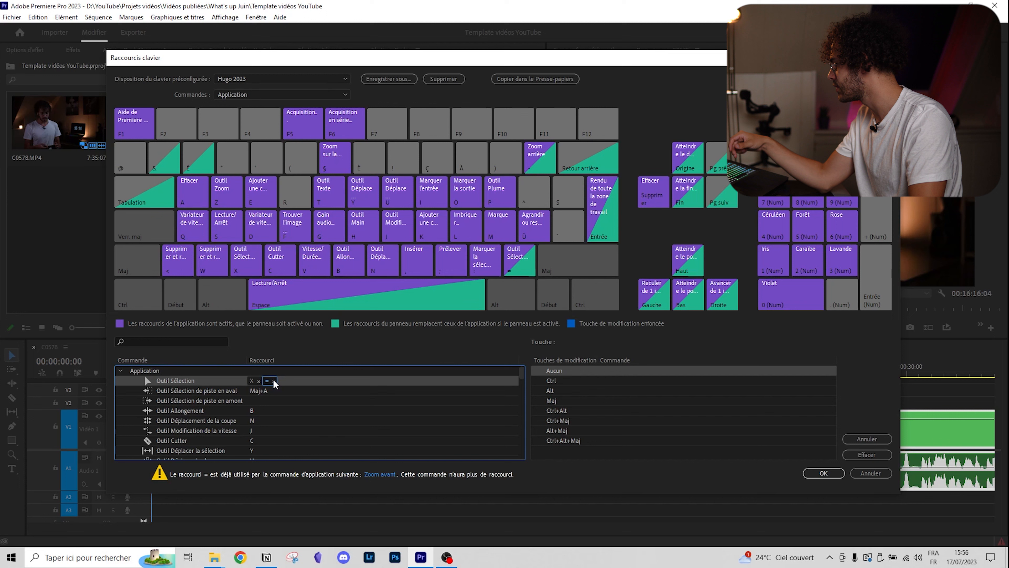
{"action": "key", "text": "twosuperior"}
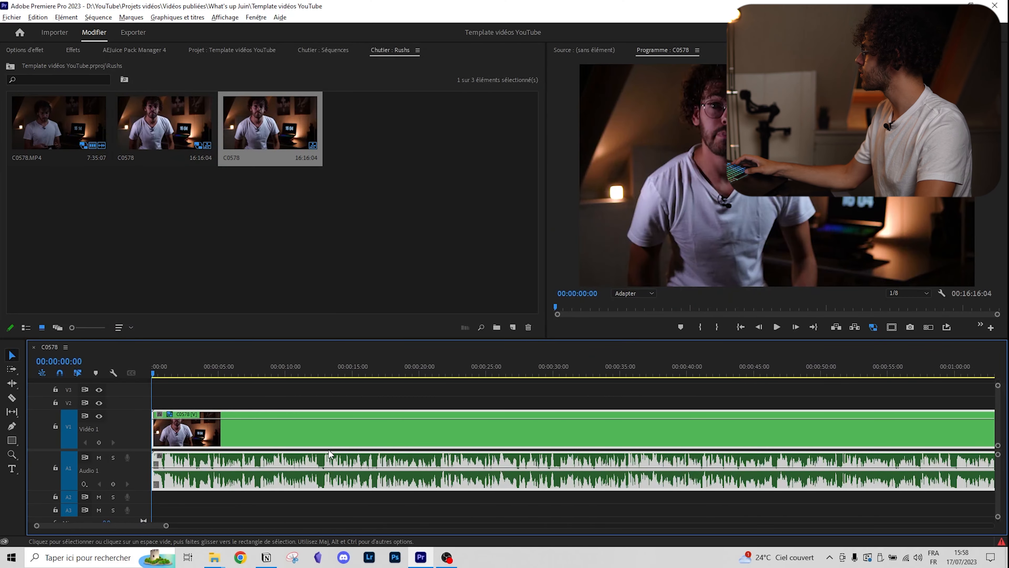
Select the C0578 clip on the timeline and cycle through its label colours with the label shortcuts, ending on Bleu.
{"action": "scroll", "coordinate": [296, 436], "scroll_direction": "down", "scroll_amount": 12}
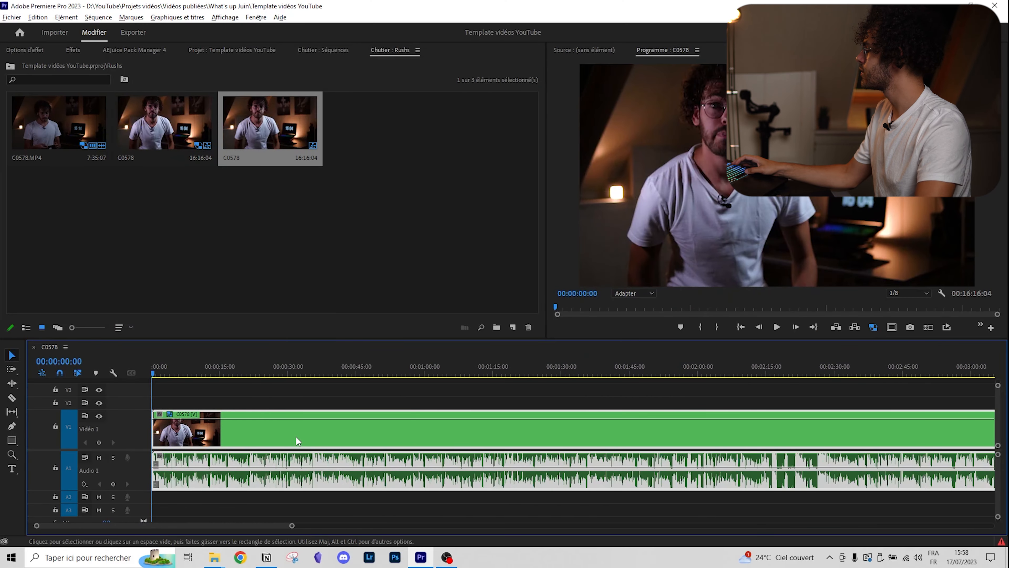
{"action": "left_click", "coordinate": [295, 391]}
{"action": "left_click", "coordinate": [283, 423]}
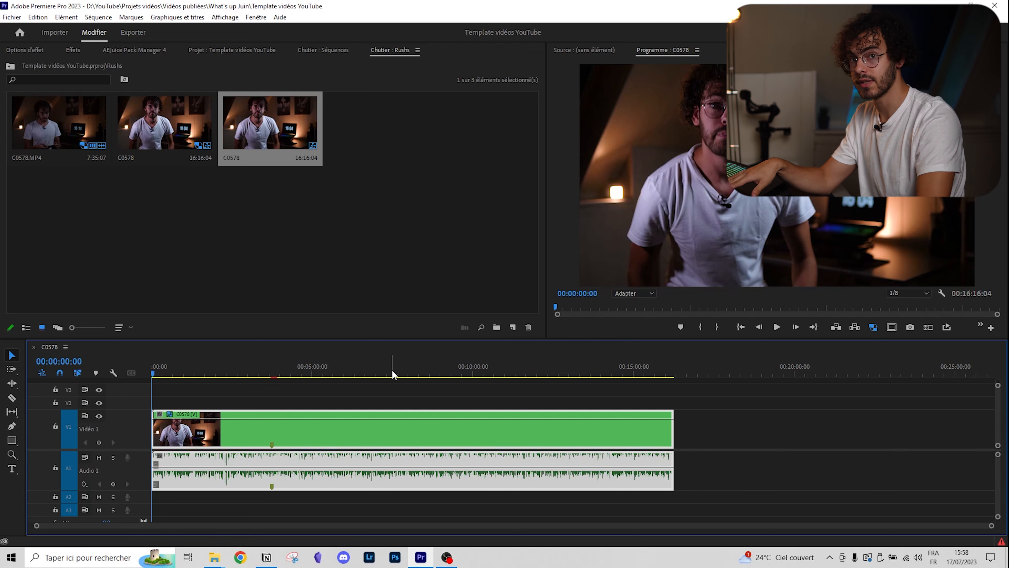
{"action": "key", "text": "3"}
{"action": "key", "text": "4"}
{"action": "key", "text": "5"}
{"action": "key", "text": "6"}
{"action": "key", "text": "7"}
{"action": "key", "text": "8"}
{"action": "key", "text": "9"}
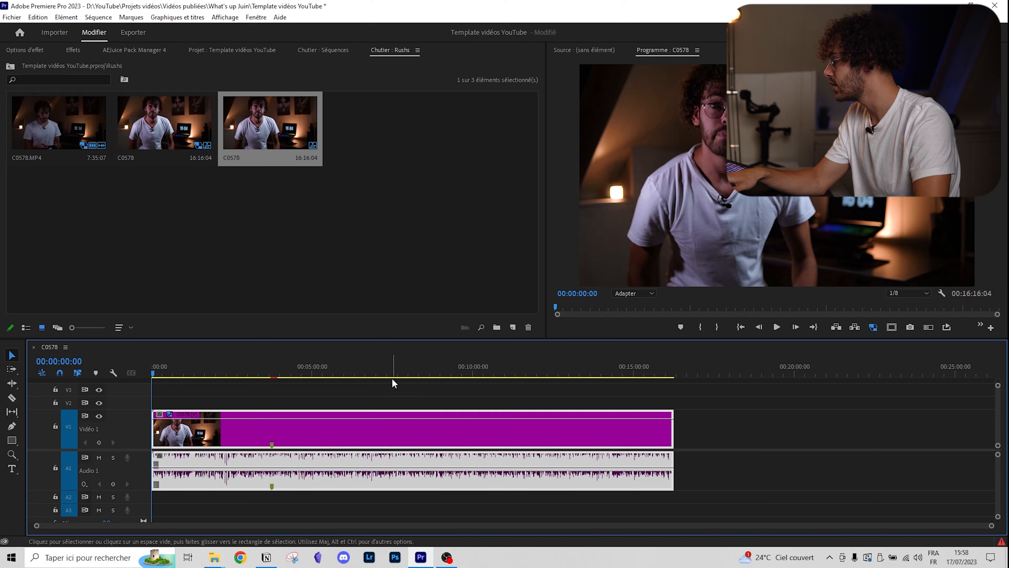
{"action": "key", "text": "0"}
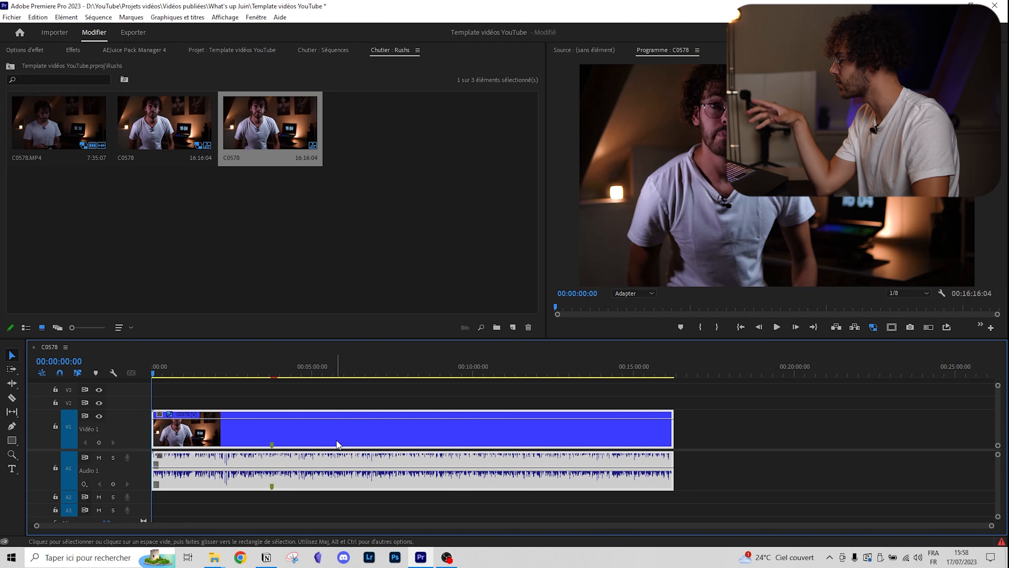
Change the label colour of the C0578 timeline clip to Rose.
{"action": "right_click", "coordinate": [332, 427]}
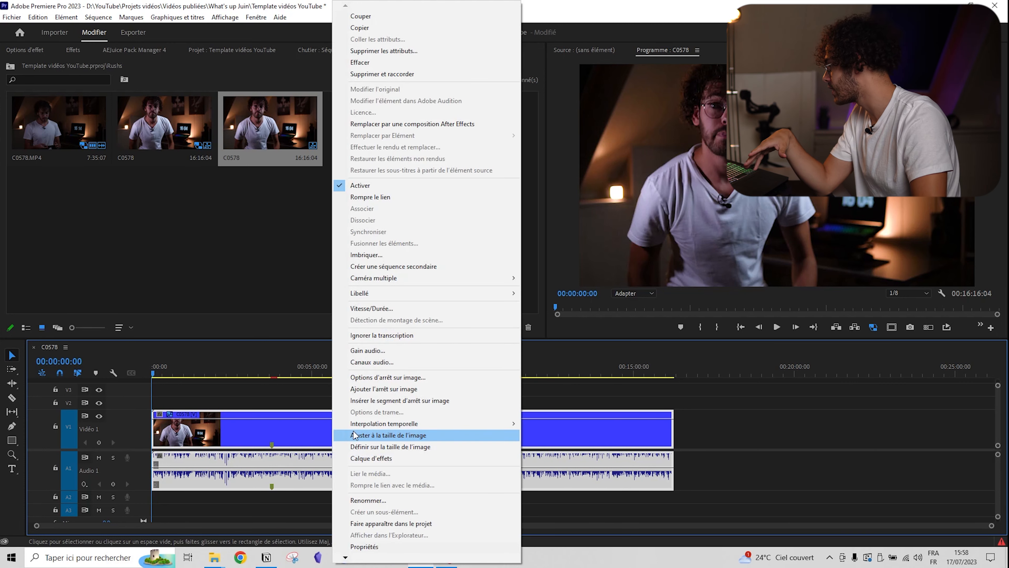
{"action": "mouse_move", "coordinate": [501, 297]}
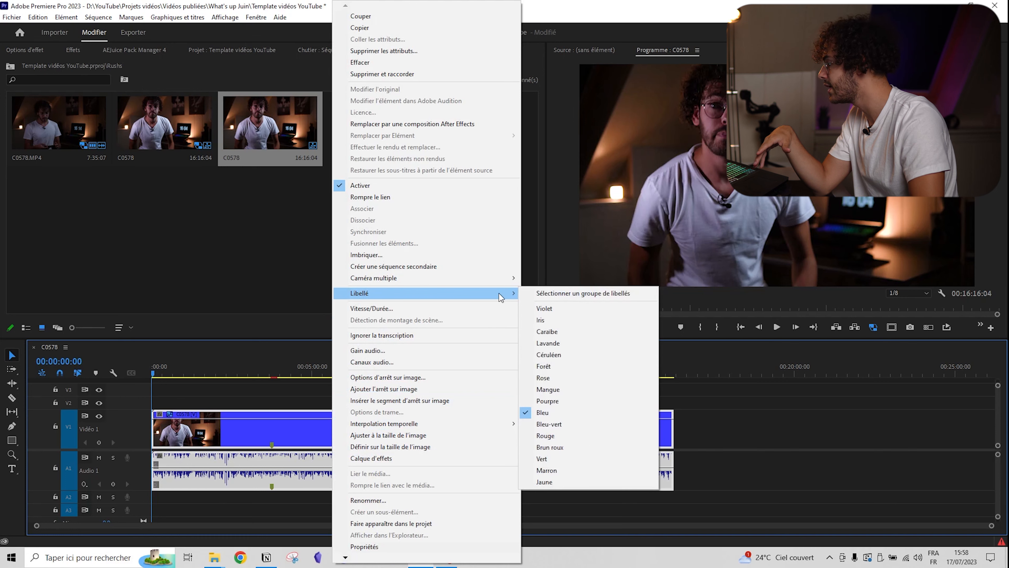
{"action": "left_click", "coordinate": [556, 378]}
{"action": "left_click", "coordinate": [472, 428]}
Cycle the C0578 clip through further label colours, ending on light blue, and deselect it.
{"action": "key", "text": "F1"}
{"action": "key", "text": "F2"}
{"action": "key", "text": "F3"}
{"action": "key", "text": "F4"}
{"action": "key", "text": "F5"}
{"action": "key", "text": "F6"}
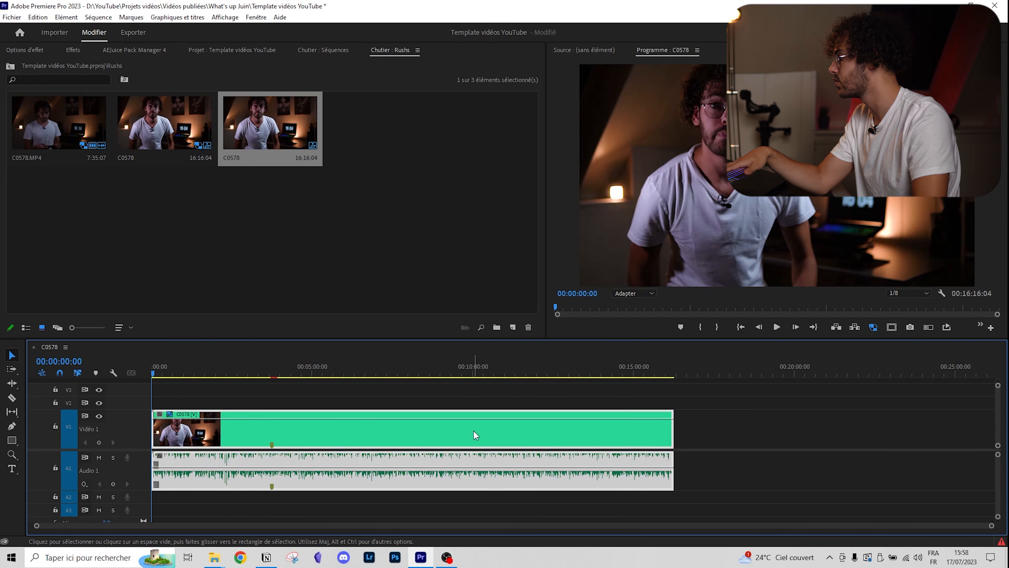
{"action": "key", "text": "F7"}
{"action": "left_click", "coordinate": [466, 390]}
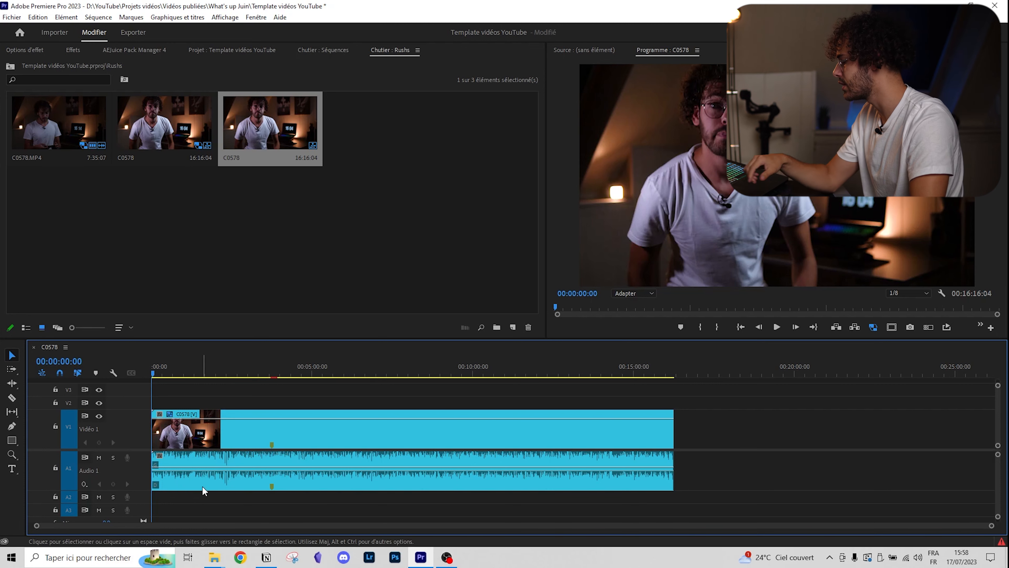
Add volume keyframes with the Pen tool early in the C0578 audio and shift them to make the level rise and fall.
{"action": "key", "text": "p"}
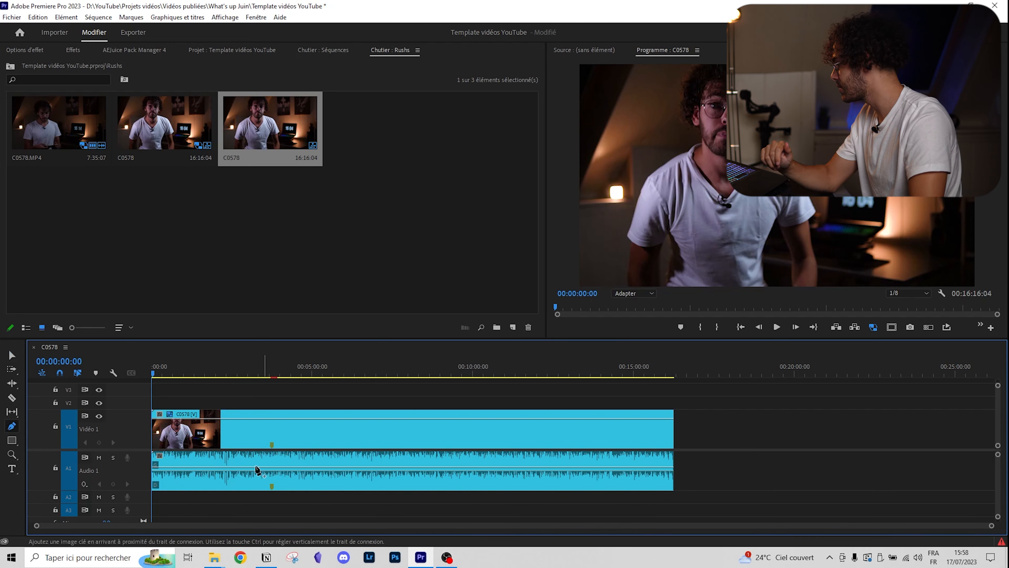
{"action": "left_click", "coordinate": [168, 467]}
{"action": "left_click", "coordinate": [191, 467]}
{"action": "left_click", "coordinate": [207, 467]}
{"action": "left_click_drag", "start_coordinate": [191, 467], "coordinate": [274, 463]}
Add keyframes on the video clip's level line with the Pen tool, forming a dip, and return to the Selection tool.
{"action": "left_click", "coordinate": [243, 419]}
{"action": "left_click_drag", "start_coordinate": [265, 419], "coordinate": [290, 419]}
{"action": "left_click", "coordinate": [318, 419]}
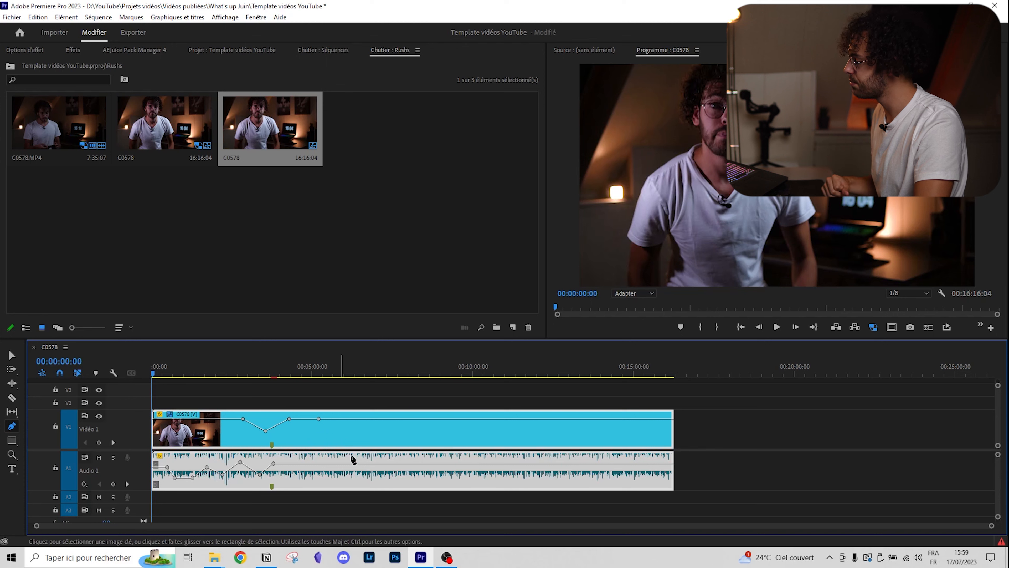
{"action": "key", "text": "v"}
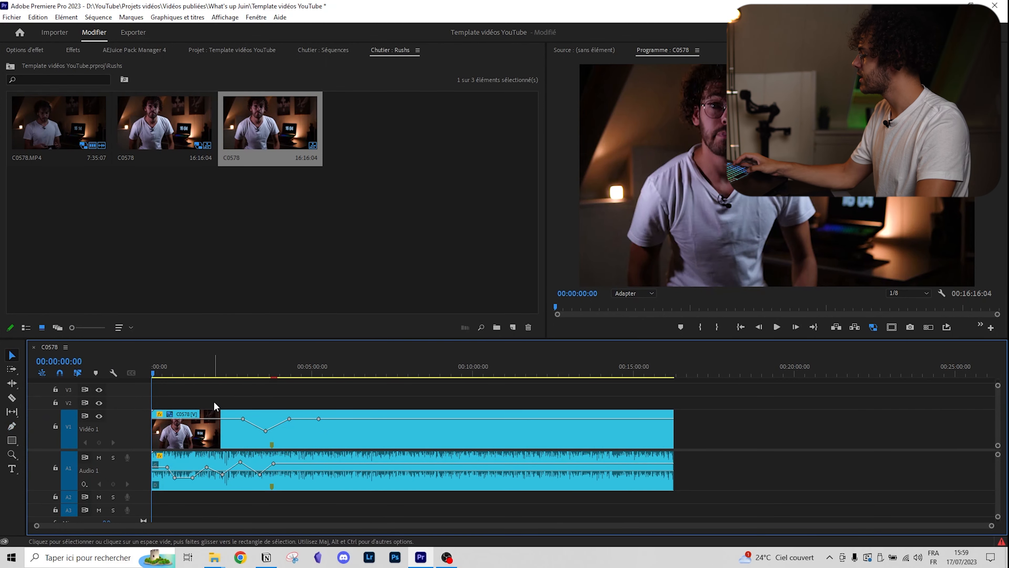
Split the C0578 clip with the Razor tool at 00:01:10:01 and return to the Selection tool.
{"action": "scroll", "coordinate": [209, 407], "scroll_direction": "up", "scroll_amount": 4}
{"action": "scroll", "coordinate": [201, 415], "scroll_direction": "up", "scroll_amount": 4}
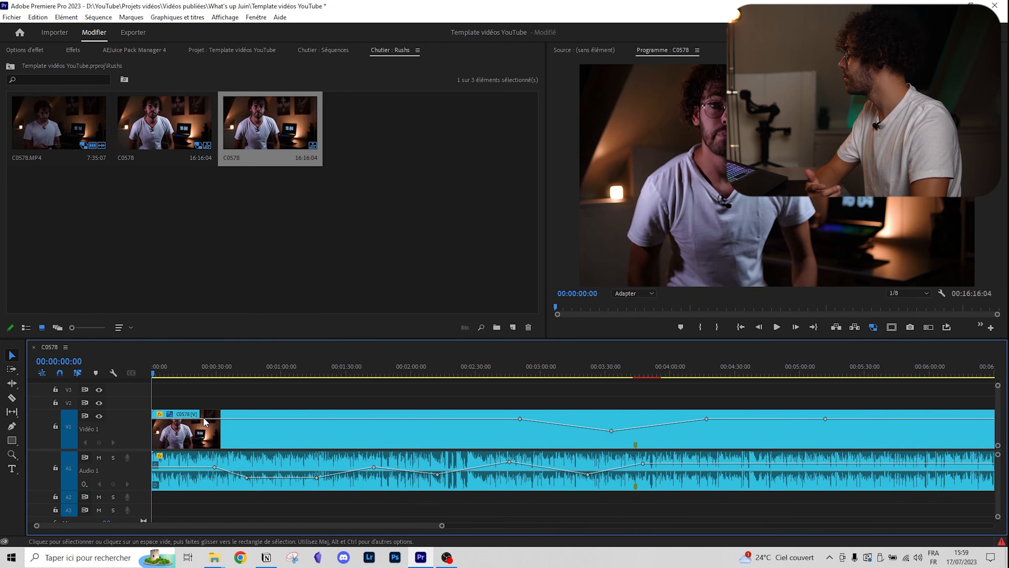
{"action": "left_click_drag", "start_coordinate": [277, 371], "coordinate": [303, 372]}
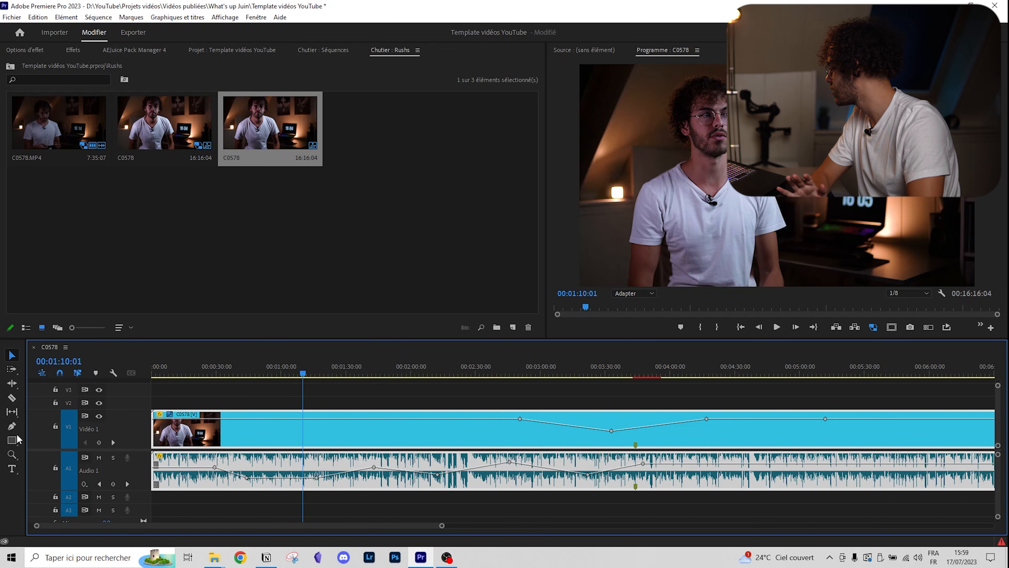
{"action": "left_click", "coordinate": [12, 398]}
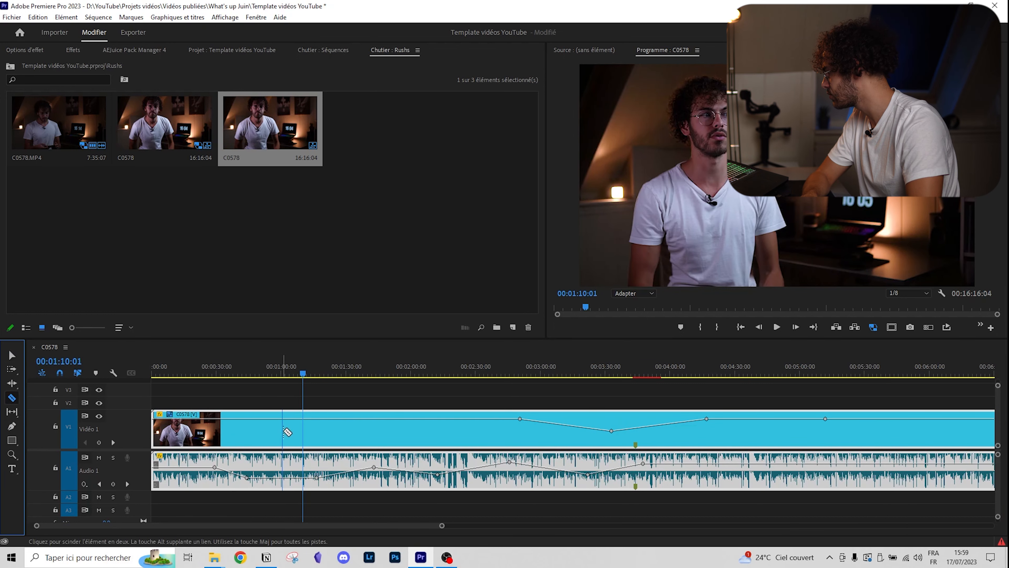
{"action": "left_click", "coordinate": [302, 430]}
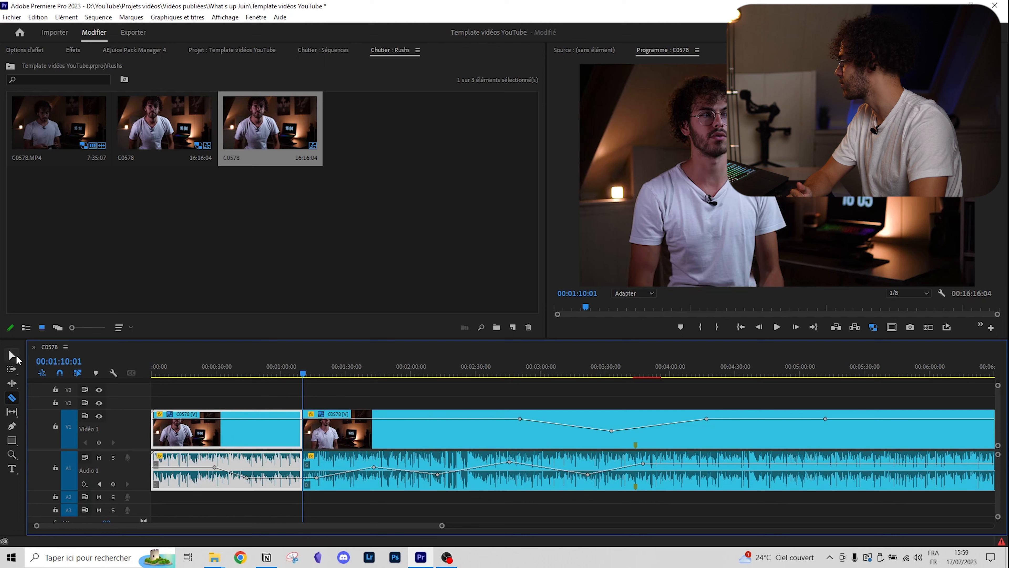
{"action": "left_click", "coordinate": [12, 356]}
Split the clip at successive playhead positions from about 00:01:36 up to 00:03:39:21.
{"action": "left_click", "coordinate": [355, 373]}
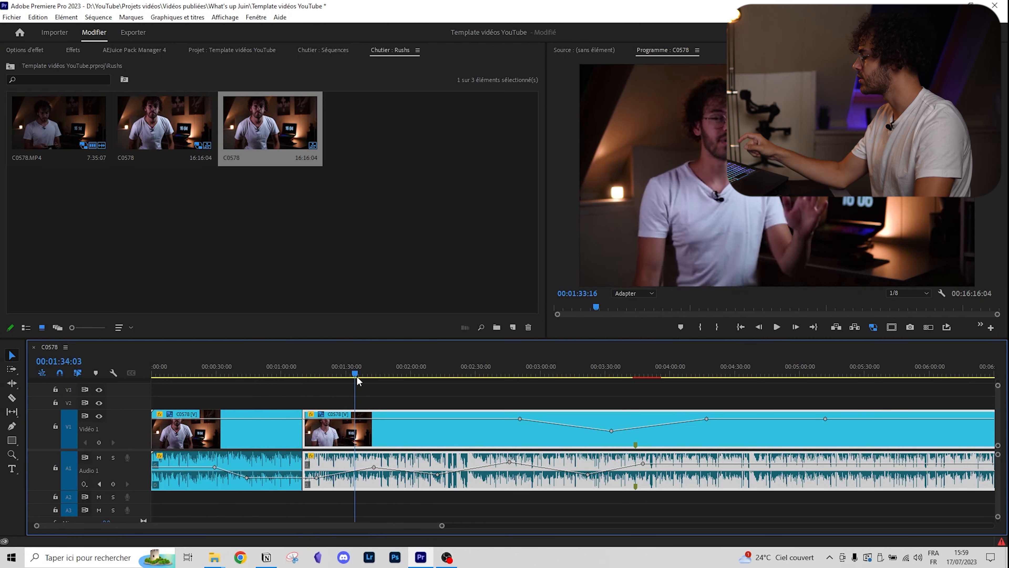
{"action": "left_click", "coordinate": [361, 376]}
{"action": "key", "text": "ctrl+k"}
{"action": "left_click_drag", "start_coordinate": [382, 370], "coordinate": [627, 358]}
{"action": "key", "text": "ctrl+k"}
{"action": "key", "text": "ctrl+k"}
{"action": "key", "text": "ctrl+k"}
{"action": "key", "text": "ctrl+k"}
{"action": "key", "text": "ctrl+k"}
{"action": "key", "text": "ctrl+k"}
{"action": "key", "text": "ctrl+k"}
{"action": "key", "text": "ctrl+k"}
{"action": "key", "text": "ctrl+k"}
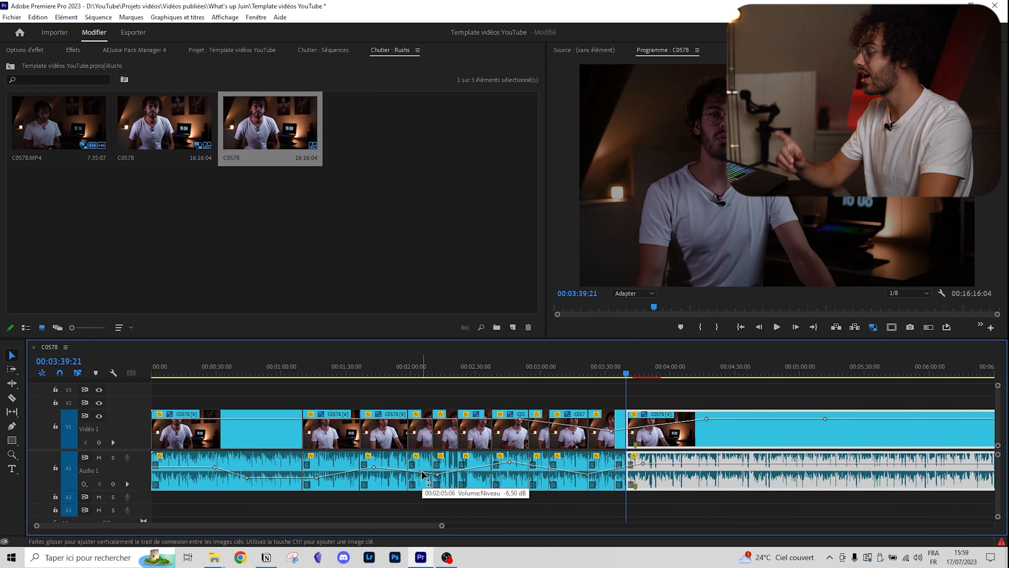
Cut the remaining long clip with the Razor tool at three points between about 00:04:54 and 00:05:49, ending on the Selection tool.
{"action": "scroll", "coordinate": [653, 408], "scroll_direction": "right", "scroll_amount": 5}
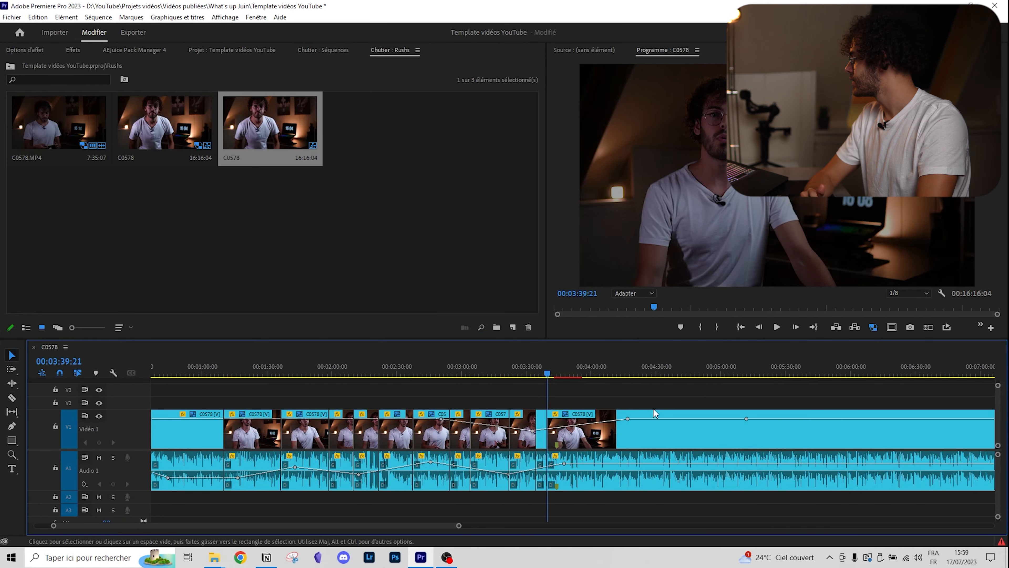
{"action": "left_click", "coordinate": [13, 398]}
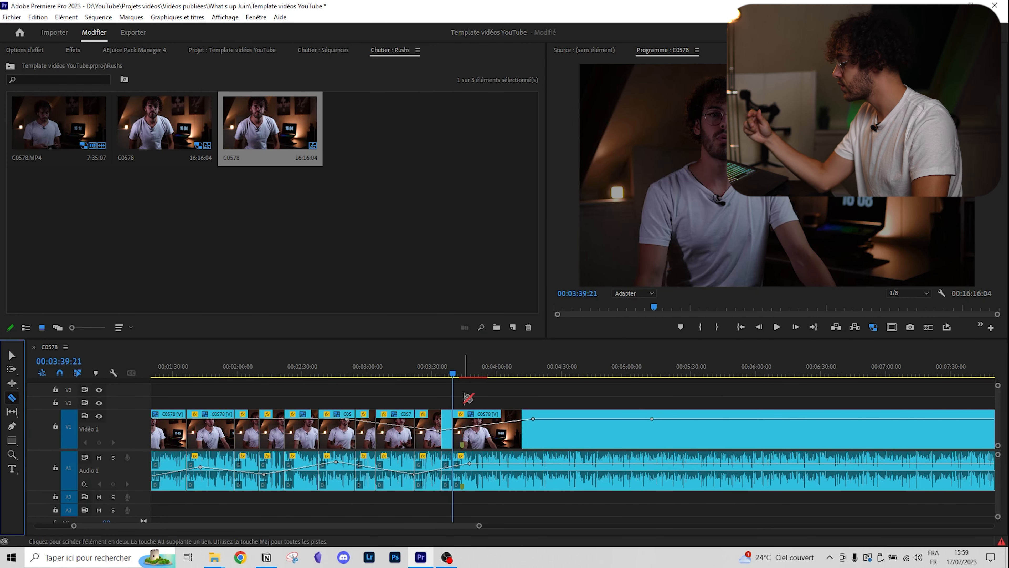
{"action": "left_click_drag", "start_coordinate": [525, 370], "coordinate": [574, 370]}
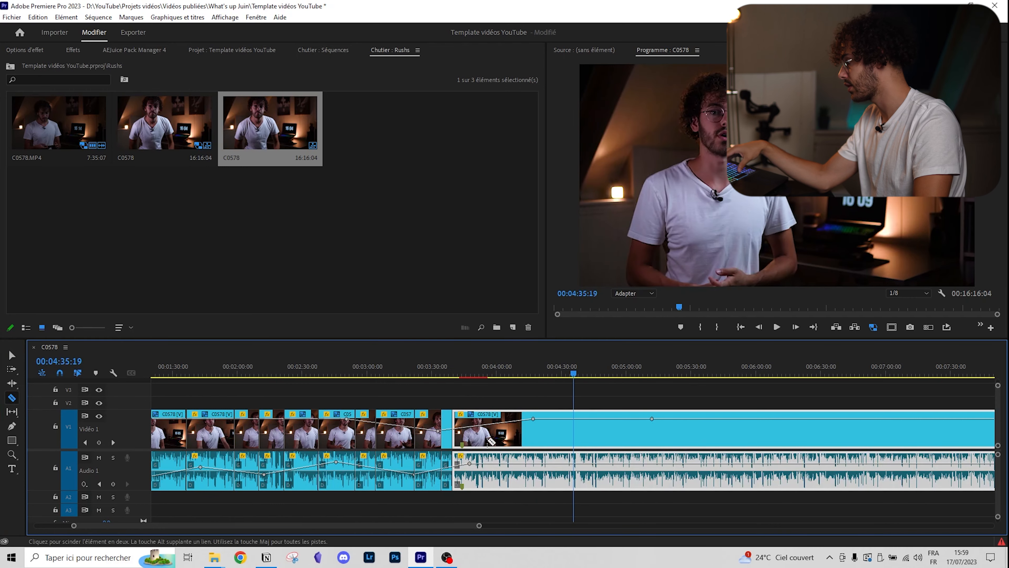
{"action": "left_click", "coordinate": [733, 442]}
{"action": "left_click", "coordinate": [649, 437]}
{"action": "left_click", "coordinate": [615, 436]}
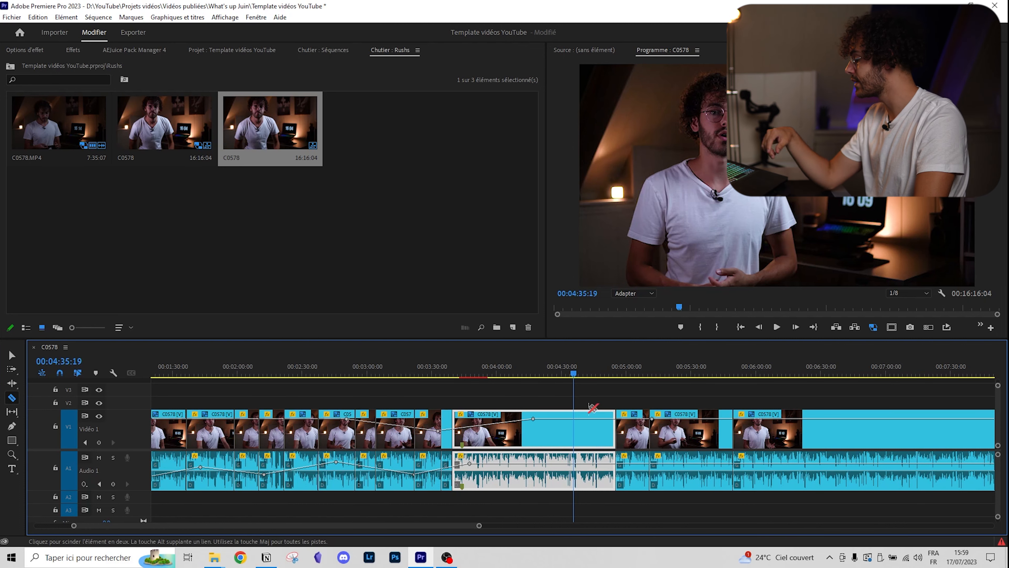
{"action": "scroll", "coordinate": [635, 424], "scroll_direction": "right", "scroll_amount": 5}
{"action": "scroll", "coordinate": [635, 424], "scroll_direction": "right", "scroll_amount": 3}
{"action": "key", "text": "v"}
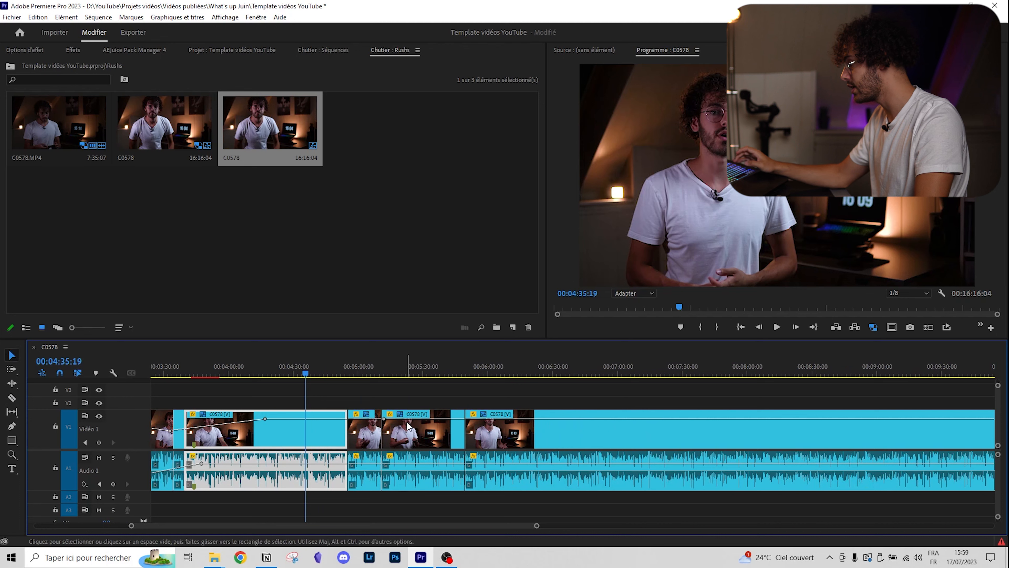
Switch briefly to the Pen tool and back to Selection, and move the playhead to 00:06:38:09 over the last clip.
{"action": "left_click", "coordinate": [519, 431]}
{"action": "left_click", "coordinate": [511, 401]}
{"action": "key", "text": "p"}
{"action": "key", "text": "v"}
{"action": "left_click_drag", "start_coordinate": [435, 373], "coordinate": [571, 369]}
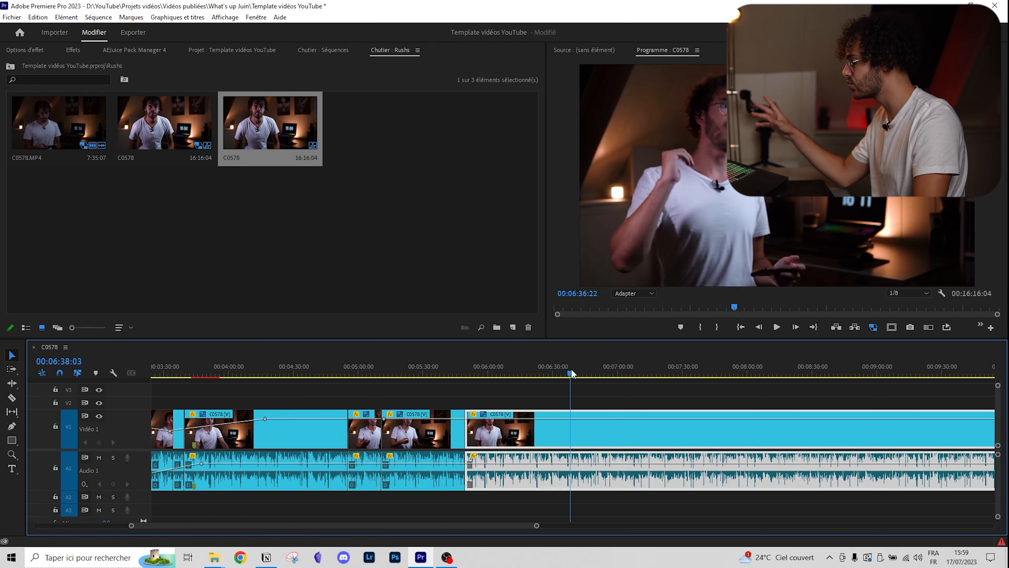
{"action": "left_click", "coordinate": [555, 397]}
Set the speed of the last clip on the timeline to 300%.
{"action": "scroll", "coordinate": [555, 396], "scroll_direction": "right", "scroll_amount": 2}
{"action": "left_click", "coordinate": [520, 436]}
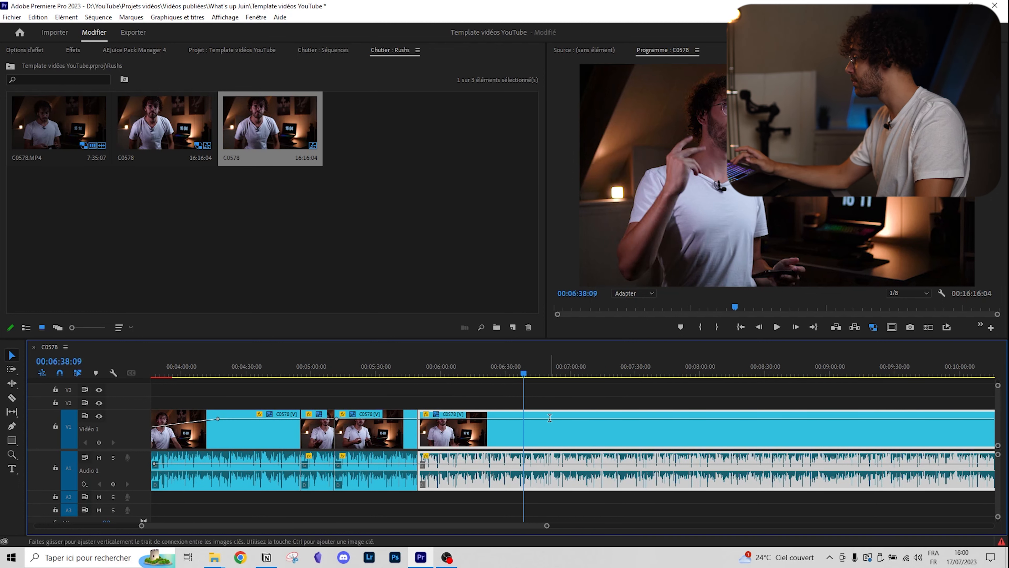
{"action": "key", "text": "ctrl+r"}
{"action": "type", "text": "300"}
{"action": "left_click", "coordinate": [480, 332]}
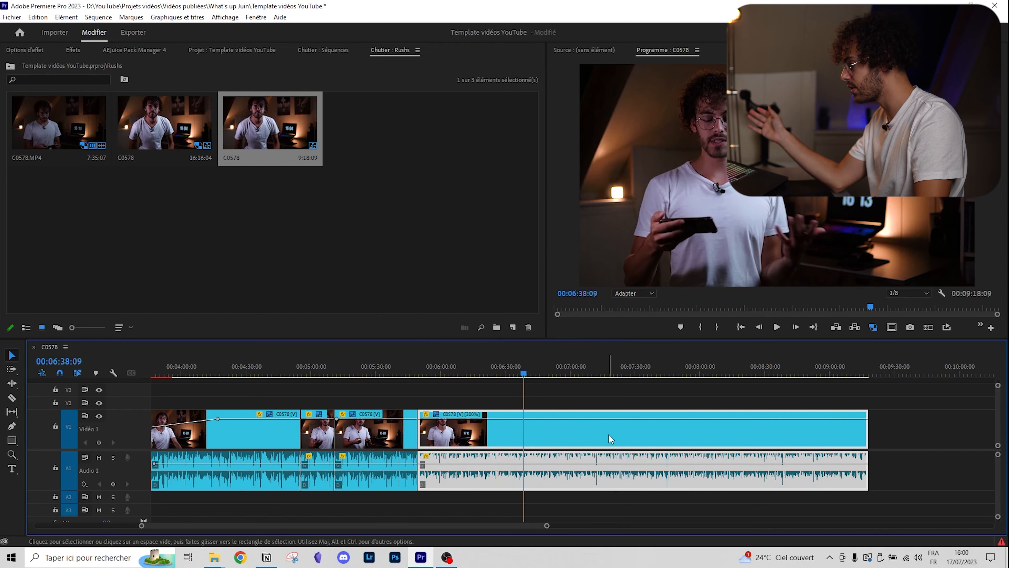
Play the sped-up last clip briefly from about 00:06:21 to check it.
{"action": "left_click", "coordinate": [487, 373]}
{"action": "key", "text": "space"}
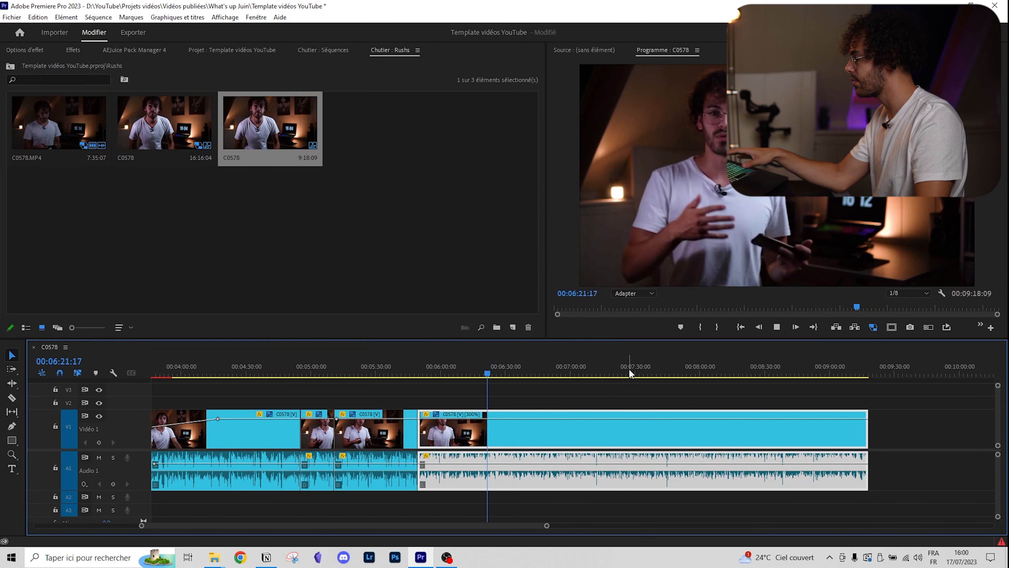
{"action": "key", "text": "space"}
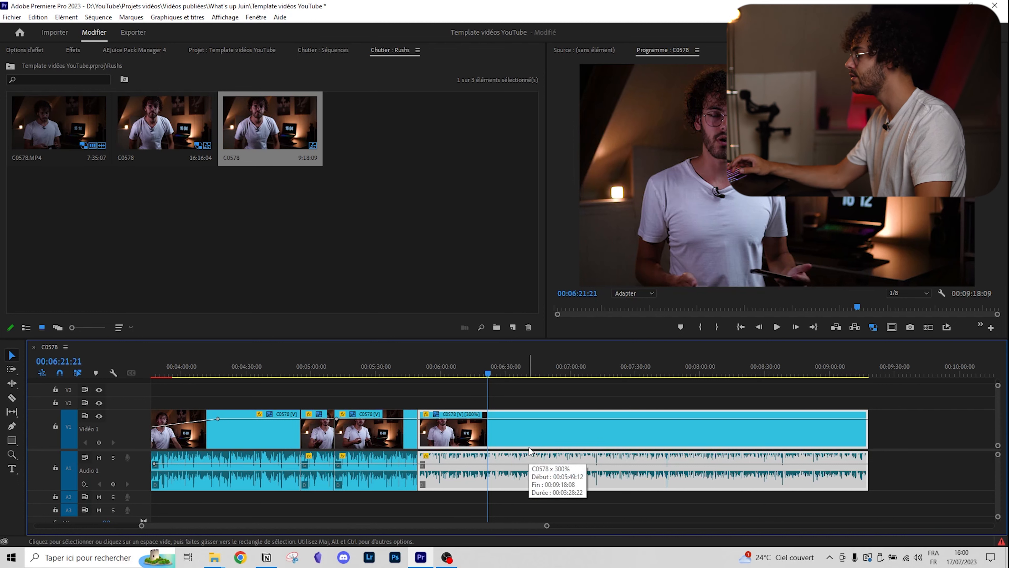
Adjust the audio gain of the sped-up last clip by 50 dB.
{"action": "key", "text": "g"}
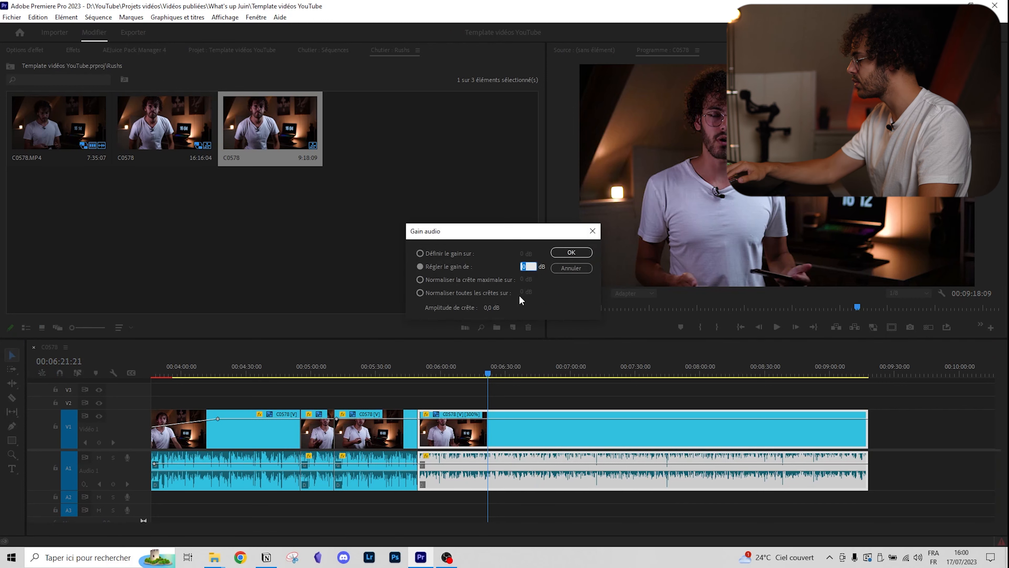
{"action": "type", "text": "50"}
{"action": "left_click", "coordinate": [571, 252]}
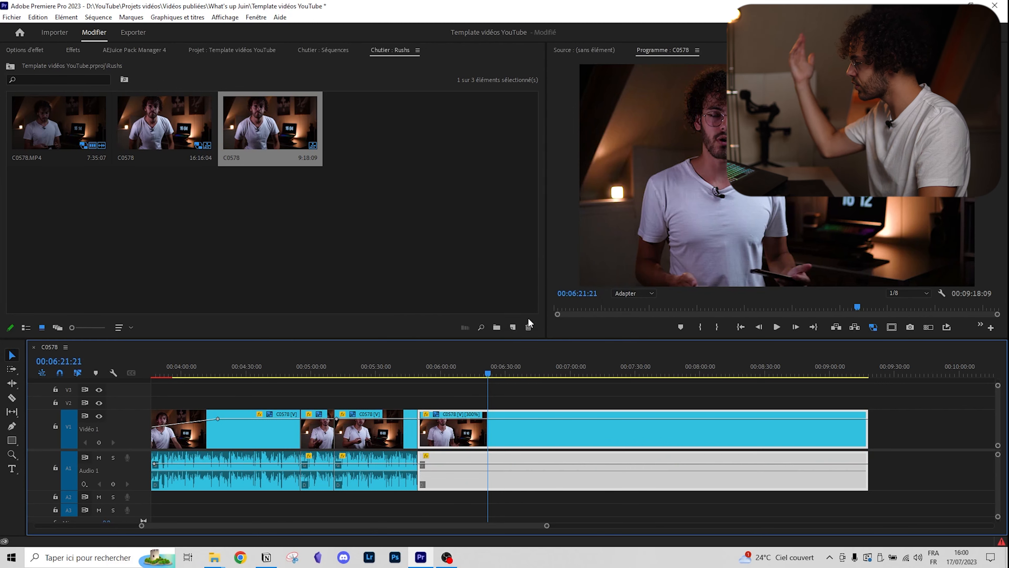
Reverse the 50 dB gain boost on the sped-up last clip with a negative audio gain adjustment.
{"action": "left_click", "coordinate": [883, 393]}
{"action": "left_click_drag", "start_coordinate": [547, 525], "coordinate": [454, 525]}
{"action": "left_click", "coordinate": [486, 484]}
{"action": "key", "text": "g"}
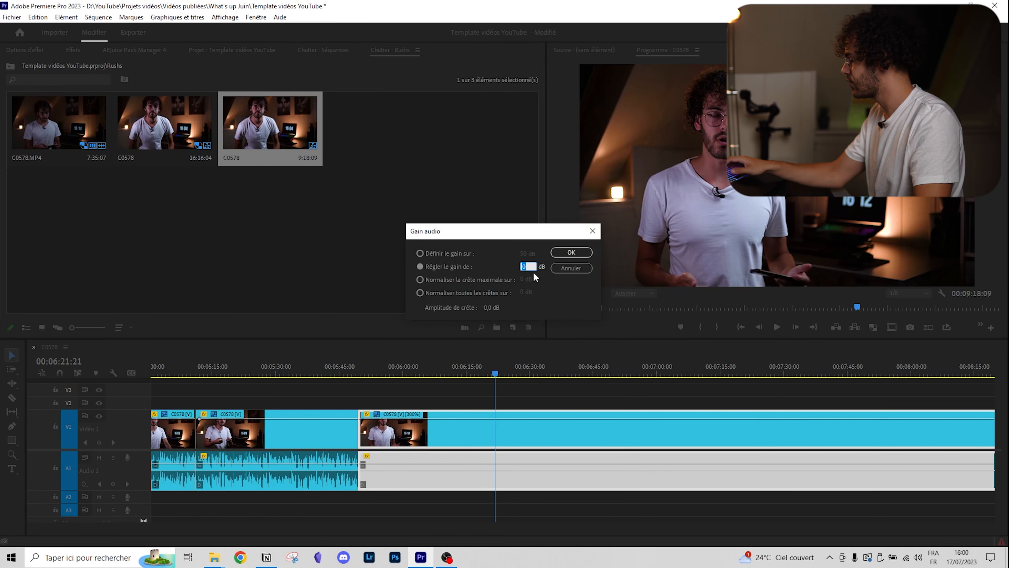
{"action": "type", "text": "-5"}
{"action": "key", "text": "Return"}
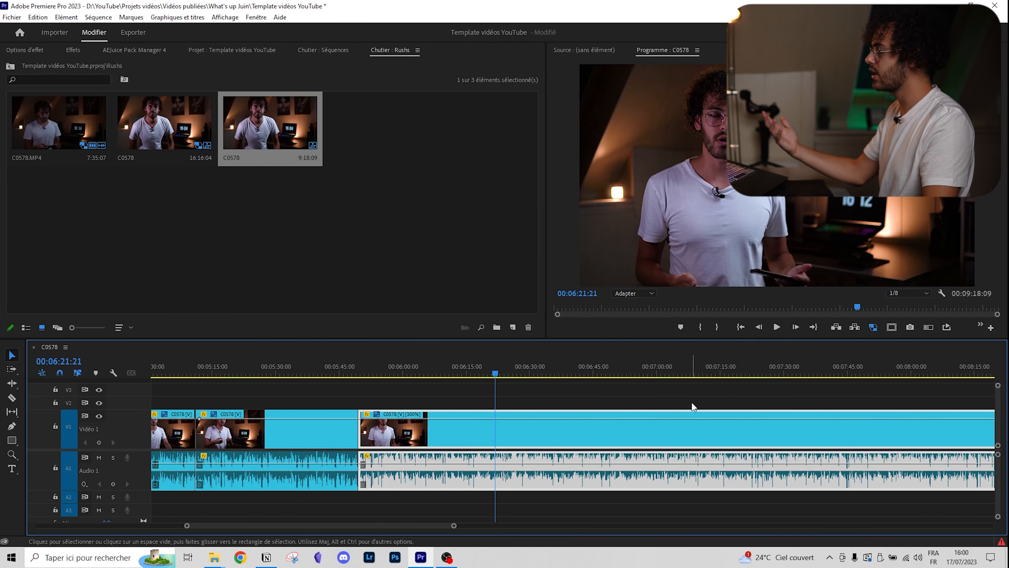
{"action": "left_click", "coordinate": [655, 393]}
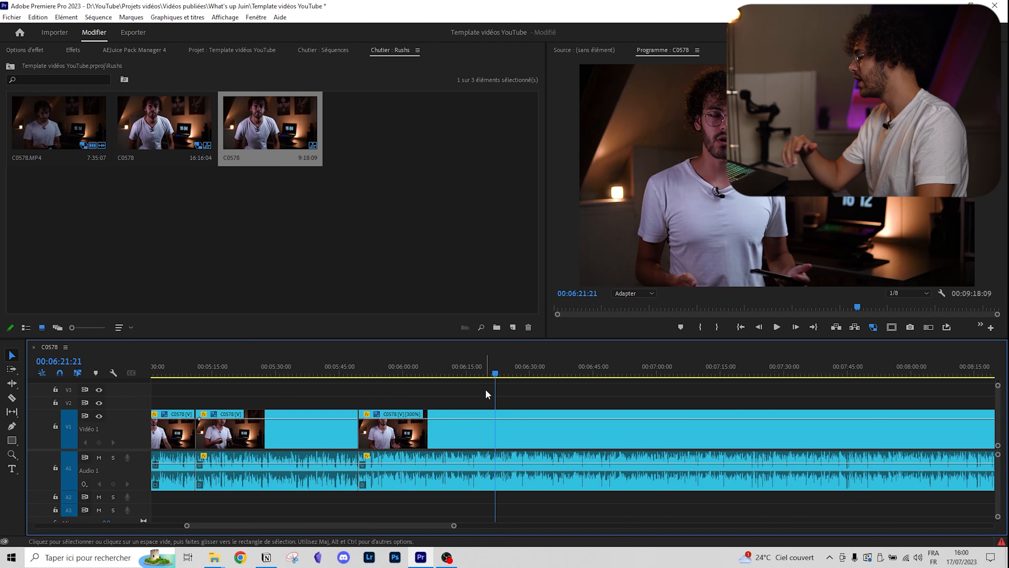
Play the last clip briefly, then split it at 00:06:21:06 with the Razor tool and return to the Selection tool.
{"action": "key", "text": "space"}
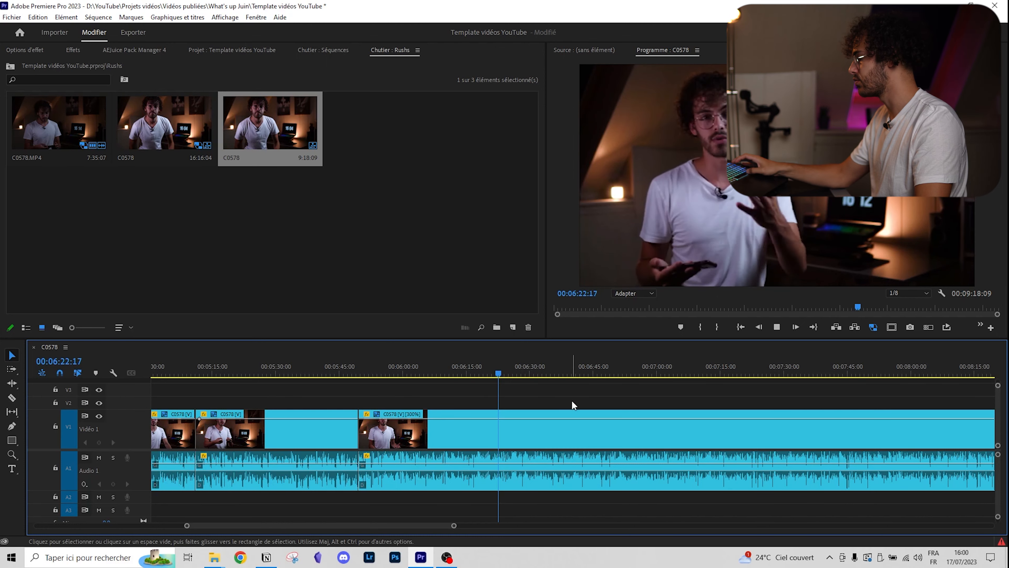
{"action": "scroll", "coordinate": [470, 426], "scroll_direction": "up", "scroll_amount": 3}
{"action": "scroll", "coordinate": [470, 417], "scroll_direction": "up", "scroll_amount": 3}
{"action": "key", "text": "space"}
{"action": "left_click_drag", "start_coordinate": [504, 371], "coordinate": [422, 374]}
{"action": "key", "text": "c"}
{"action": "left_click", "coordinate": [423, 435]}
{"action": "scroll", "coordinate": [413, 433], "scroll_direction": "up", "scroll_amount": 6}
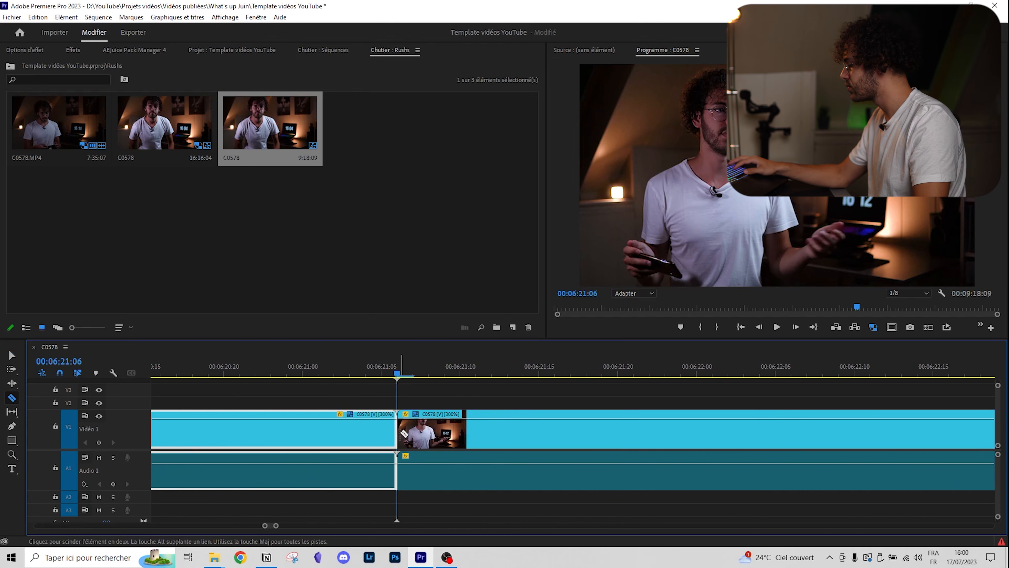
{"action": "left_click", "coordinate": [12, 355]}
Play on to 00:06:22:09 and split the last clip there with the Razor tool.
{"action": "key", "text": "space"}
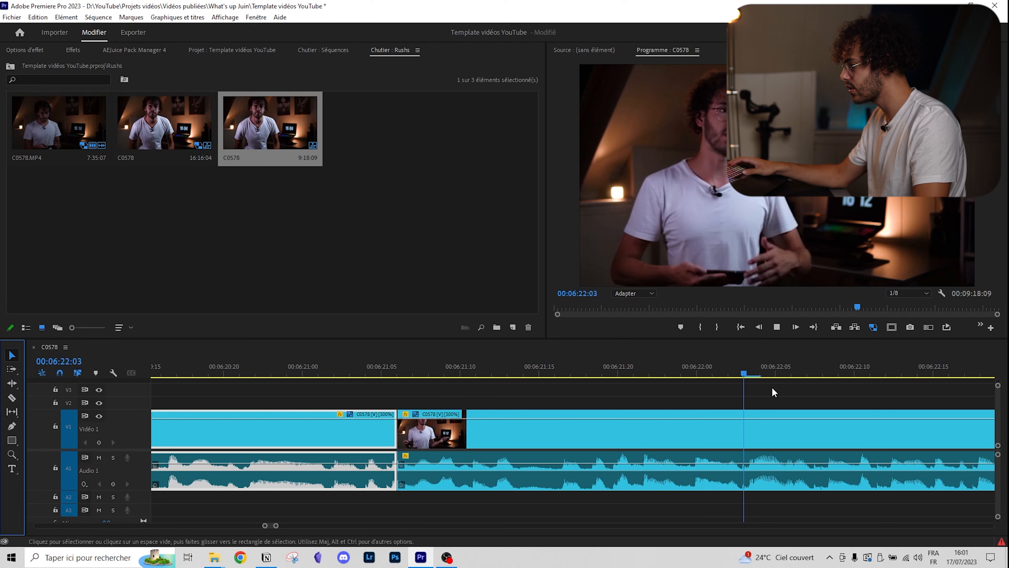
{"action": "left_click", "coordinate": [826, 422]}
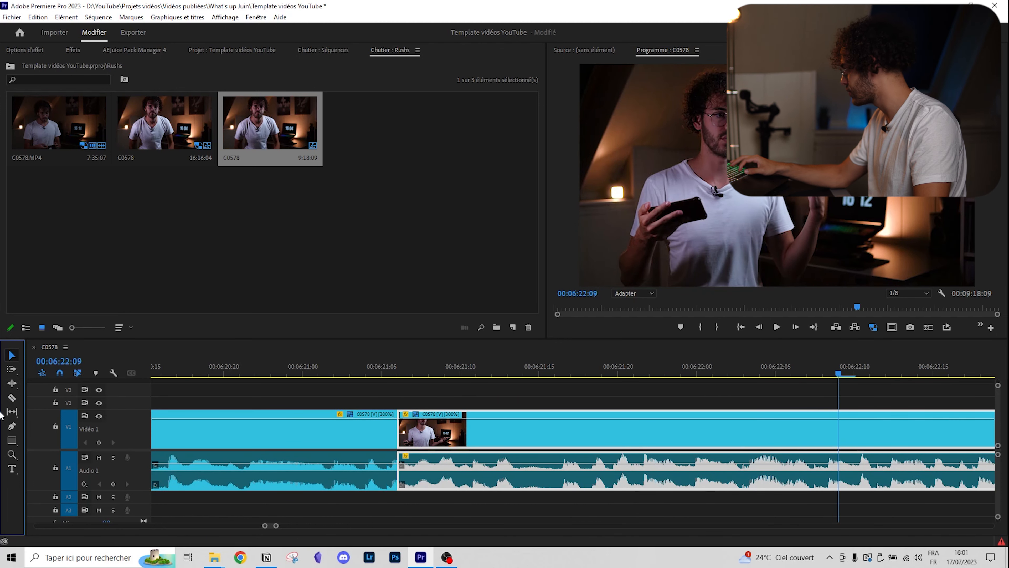
{"action": "left_click", "coordinate": [11, 397]}
{"action": "left_click", "coordinate": [838, 436]}
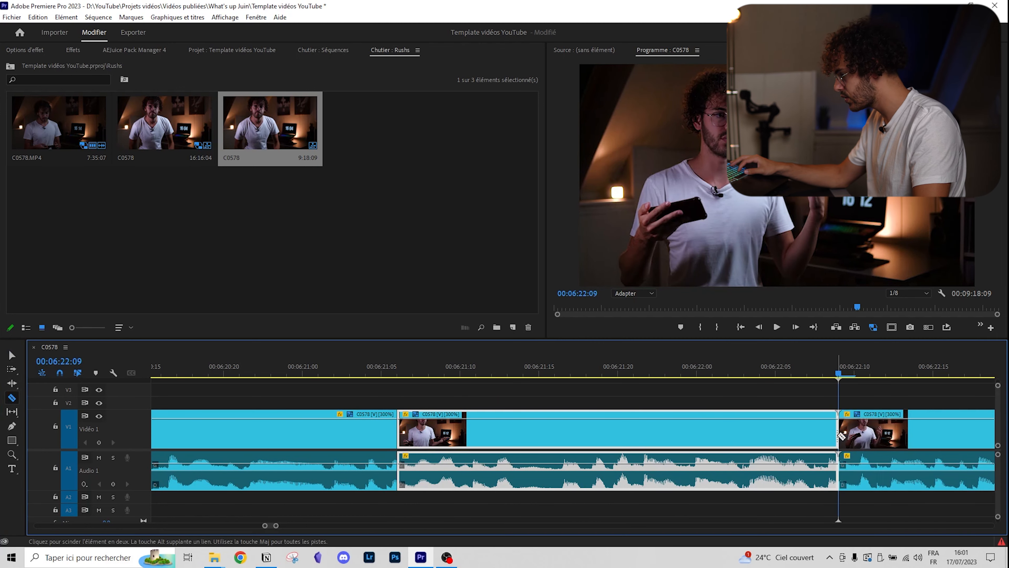
{"action": "left_click", "coordinate": [11, 355]}
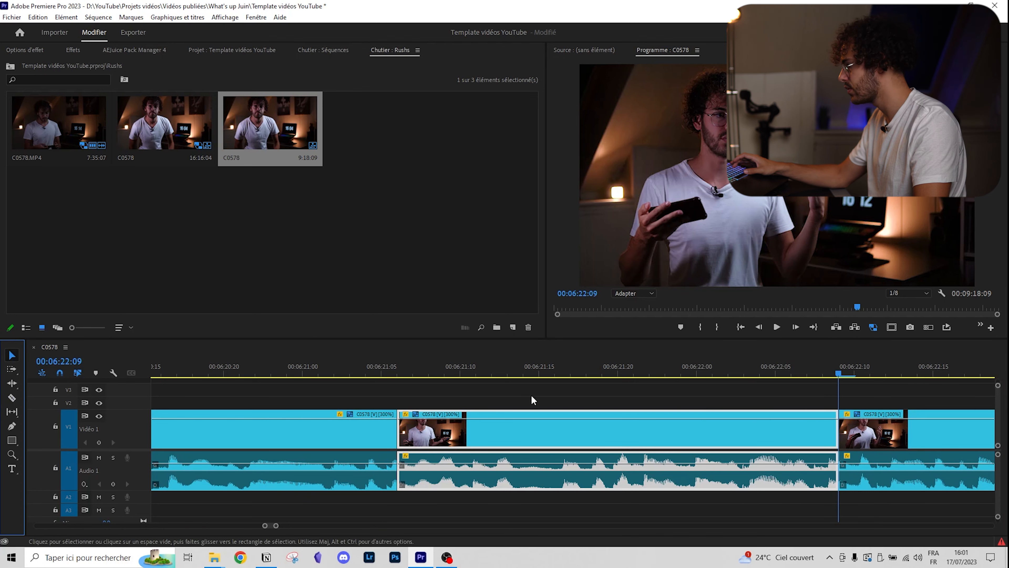
Clear the clip segment between 00:06:21:06 and 00:06:22:09 and close the gap it leaves.
{"action": "key", "text": "Up"}
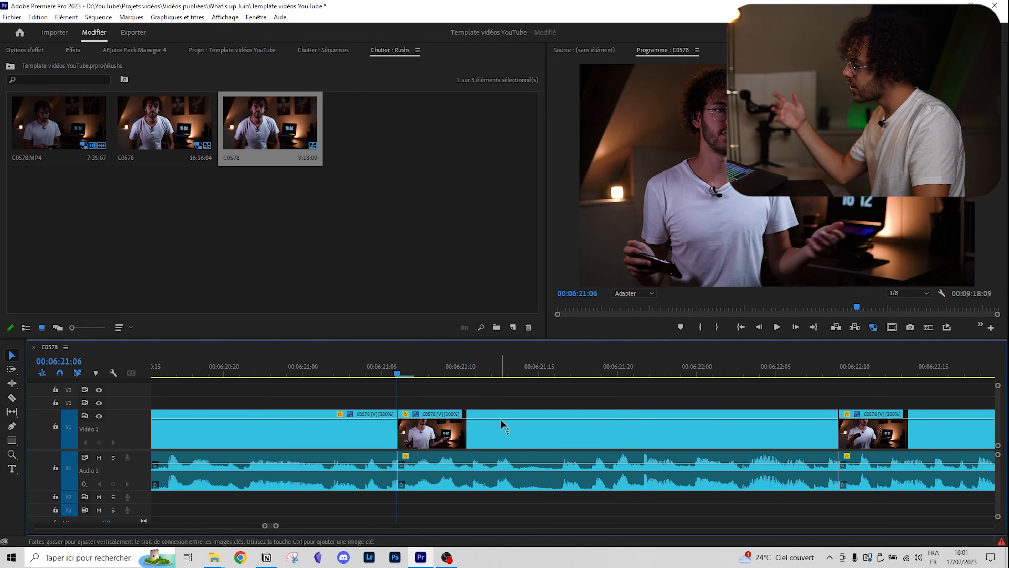
{"action": "right_click", "coordinate": [559, 430]}
{"action": "left_click", "coordinate": [585, 62]}
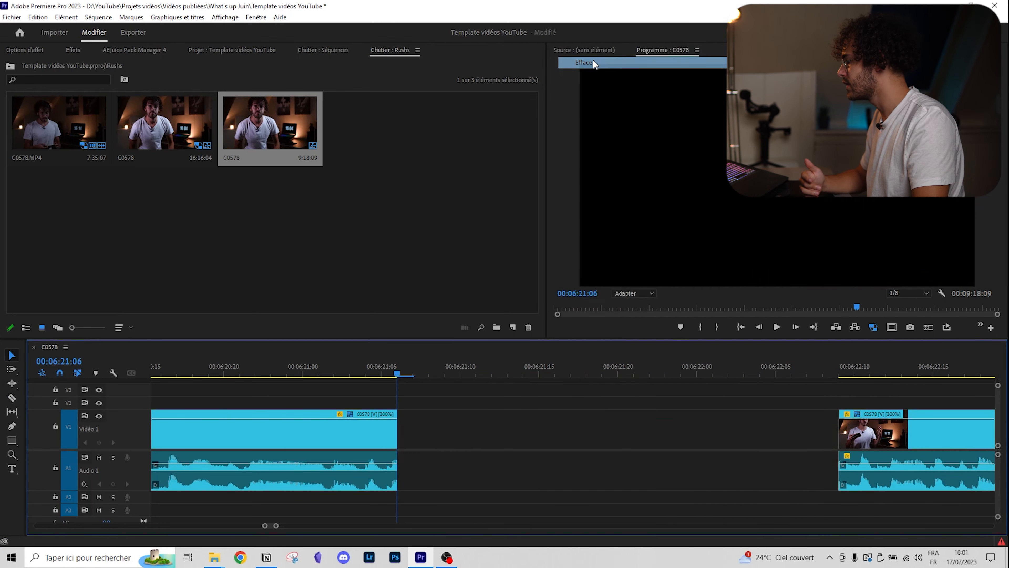
{"action": "left_click", "coordinate": [683, 428]}
{"action": "key", "text": "Delete"}
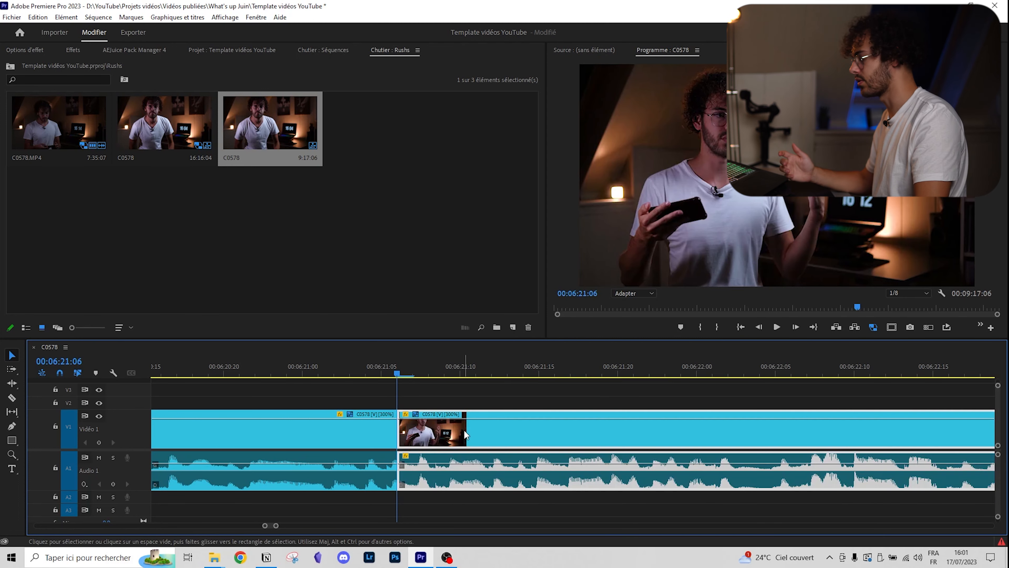
{"action": "left_click", "coordinate": [476, 396]}
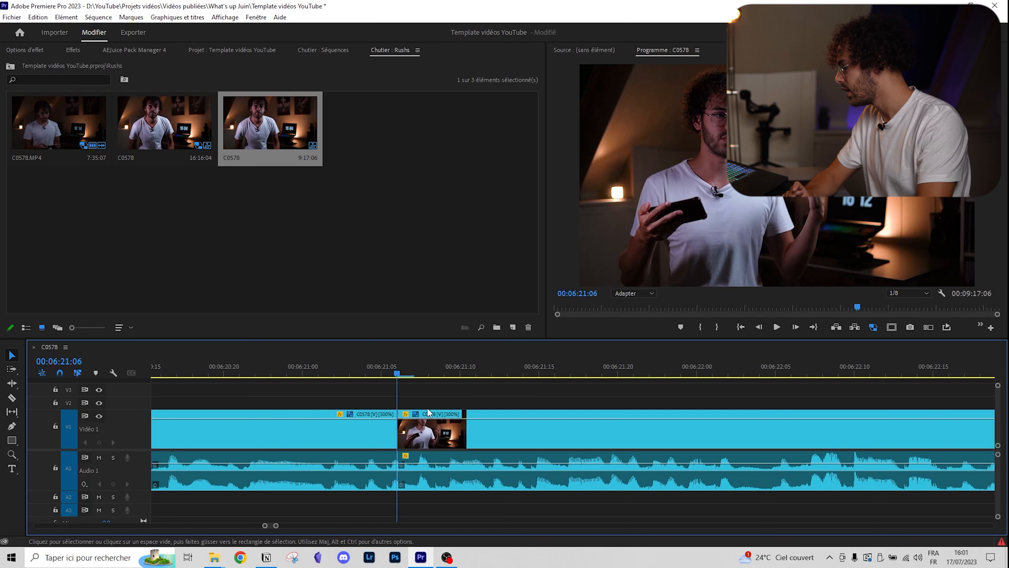
Ripple-trim the start of the last clip to 00:06:22:05 and the end of the clip before it to 00:06:20:18.
{"action": "left_click_drag", "start_coordinate": [402, 368], "coordinate": [771, 357]}
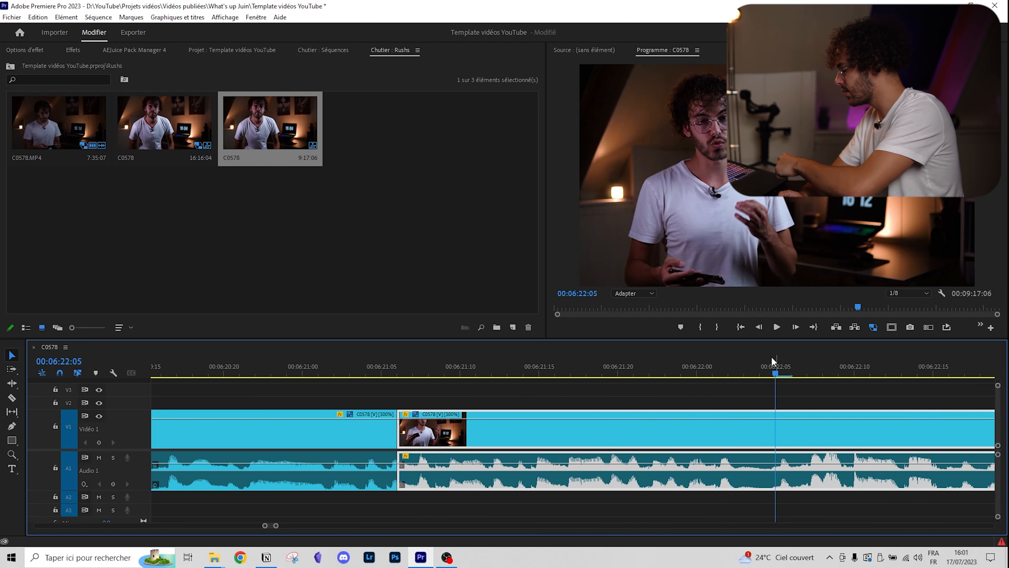
{"action": "key", "text": "Up"}
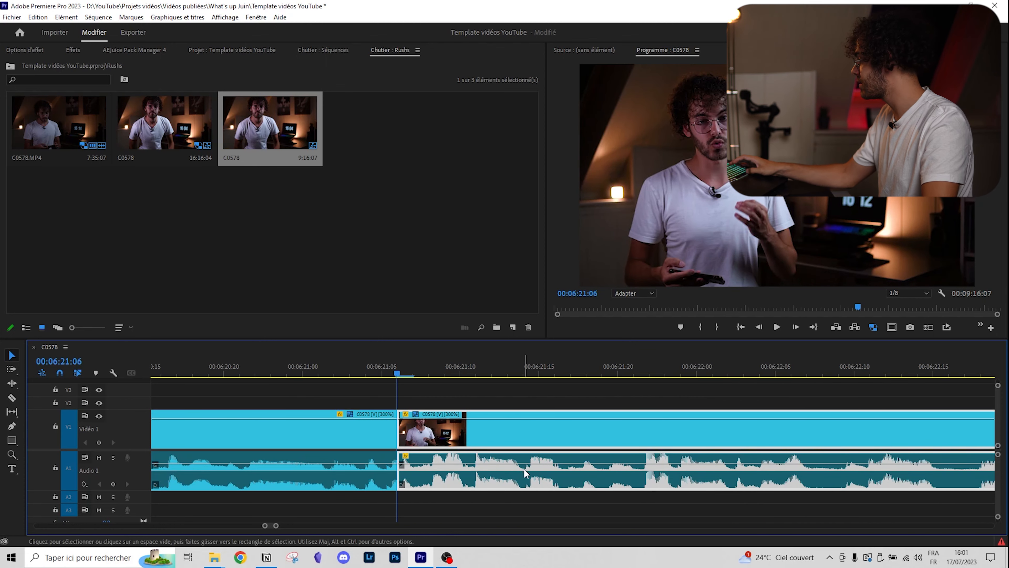
{"action": "scroll", "coordinate": [345, 450], "scroll_direction": "down", "scroll_amount": 3}
{"action": "scroll", "coordinate": [382, 446], "scroll_direction": "up", "scroll_amount": 4}
{"action": "left_click", "coordinate": [461, 373]}
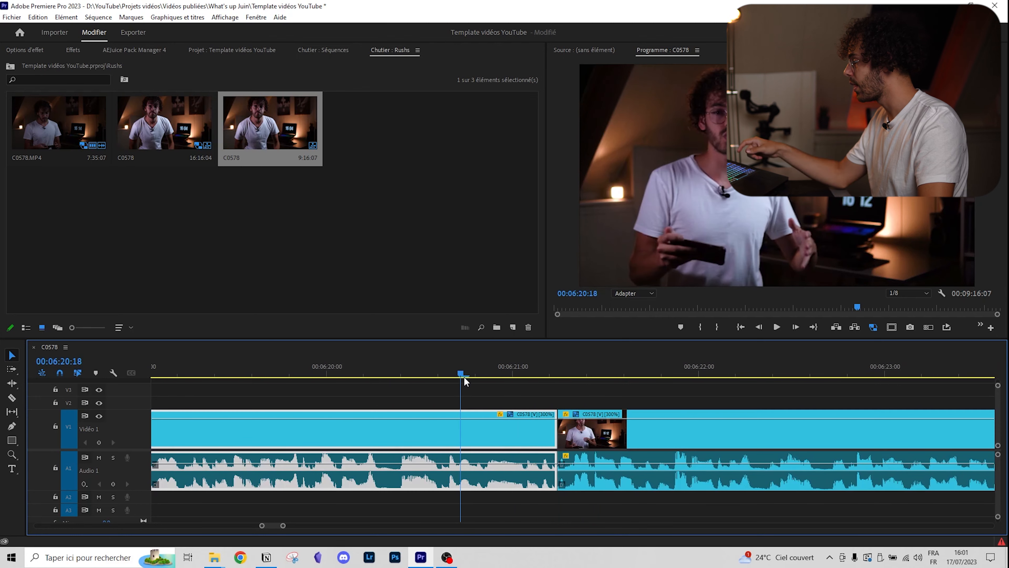
{"action": "left_click_drag", "start_coordinate": [467, 384], "coordinate": [560, 474]}
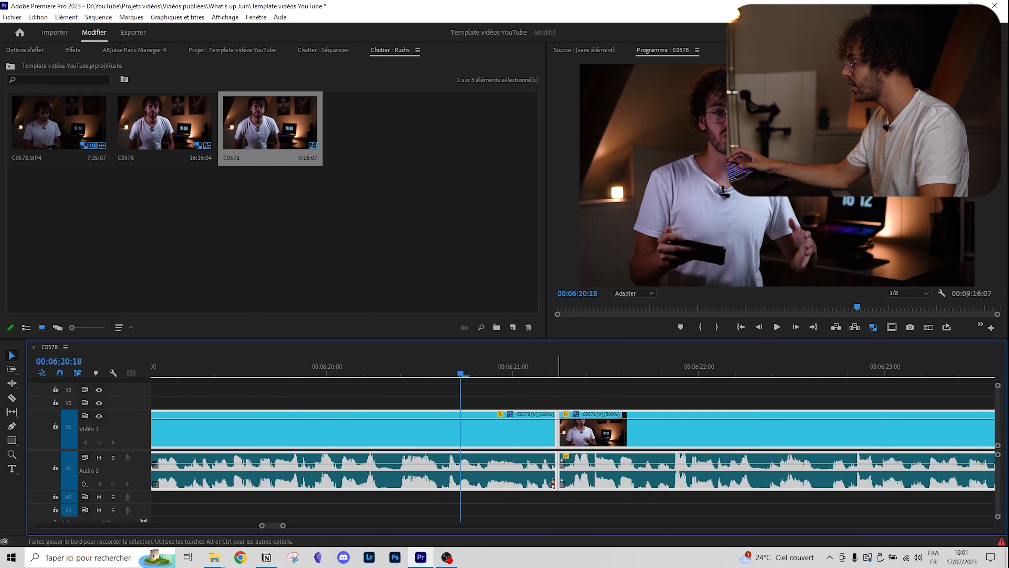
{"action": "left_click", "coordinate": [533, 400]}
{"action": "key", "text": "ctrl+z"}
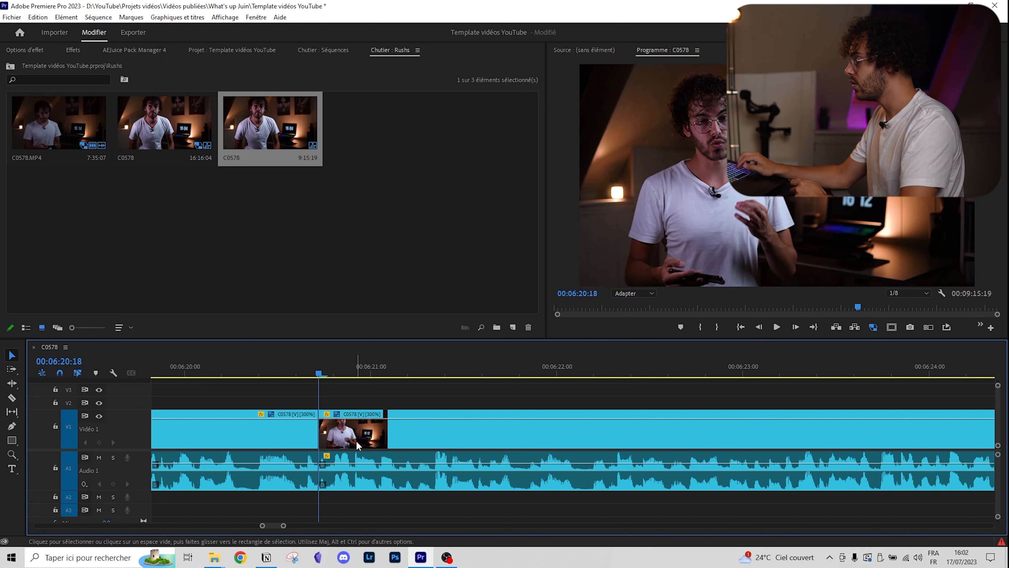
Play the last clip from the cut at 00:06:20:18, step back frame by frame from 00:06:22:08, and resume playback.
{"action": "key", "text": "space"}
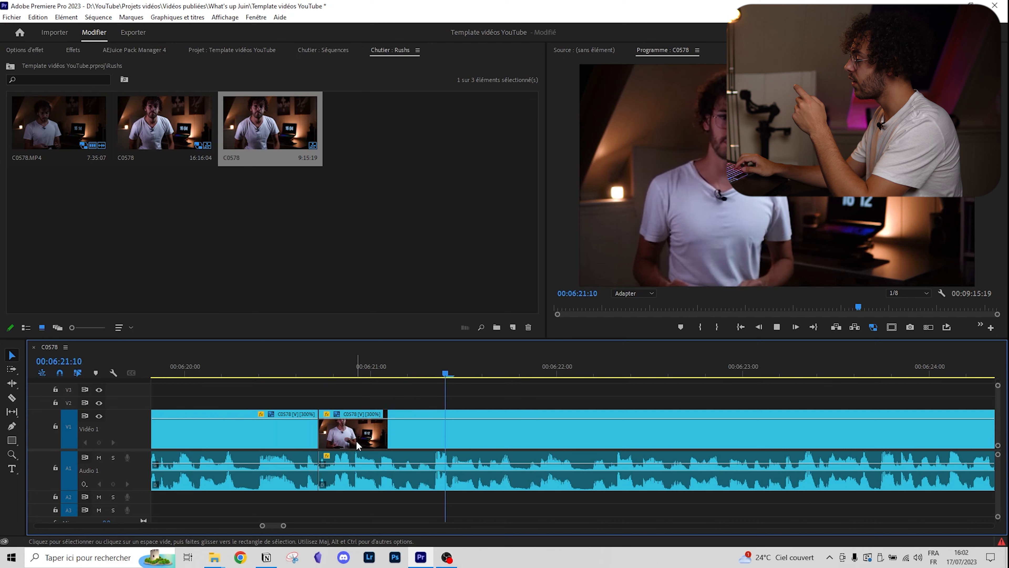
{"action": "left_click", "coordinate": [357, 440]}
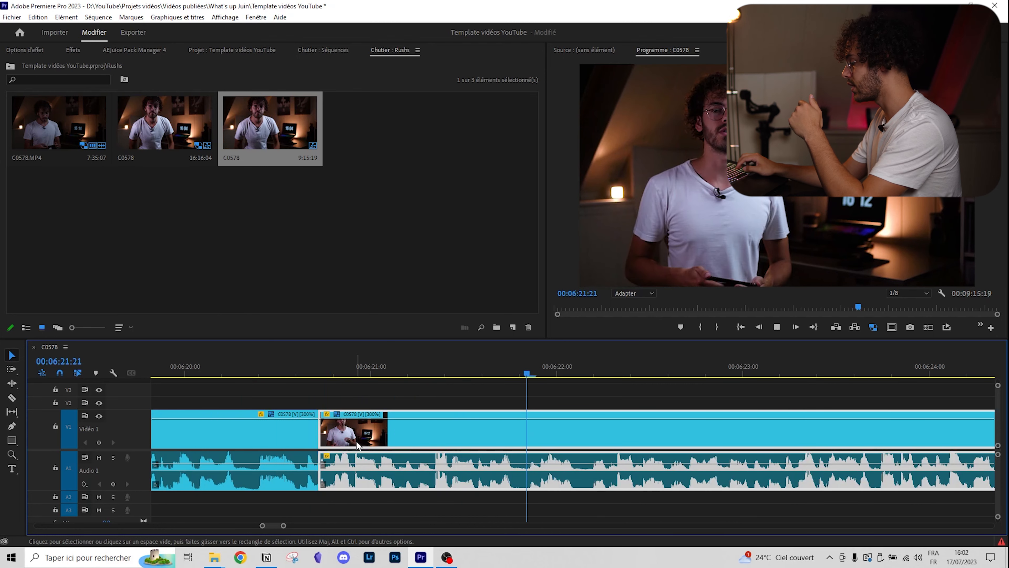
{"action": "key", "text": "space"}
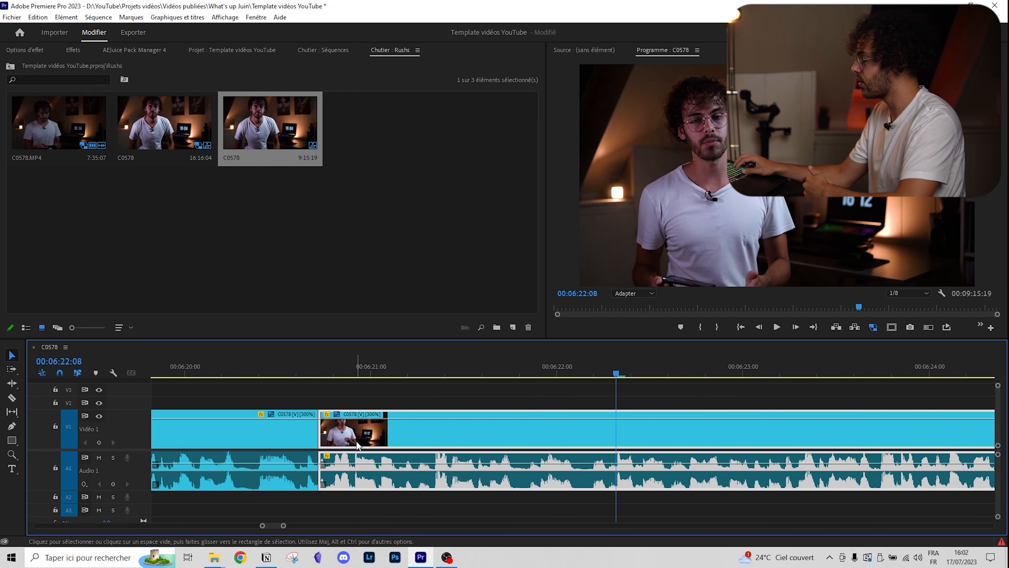
{"action": "key", "text": "Left"}
{"action": "key", "text": "Left"}
{"action": "key", "text": "Left"}
{"action": "key", "text": "Left"}
{"action": "key", "text": "Left"}
{"action": "key", "text": "Left"}
{"action": "key", "text": "Left"}
{"action": "key", "text": "Left"}
{"action": "key", "text": "Left"}
{"action": "key", "text": "Left"}
{"action": "key", "text": "Left"}
{"action": "key", "text": "Left"}
{"action": "key", "text": "Left"}
{"action": "key", "text": "Left"}
{"action": "key", "text": "Left"}
{"action": "key", "text": "Left"}
{"action": "key", "text": "Left"}
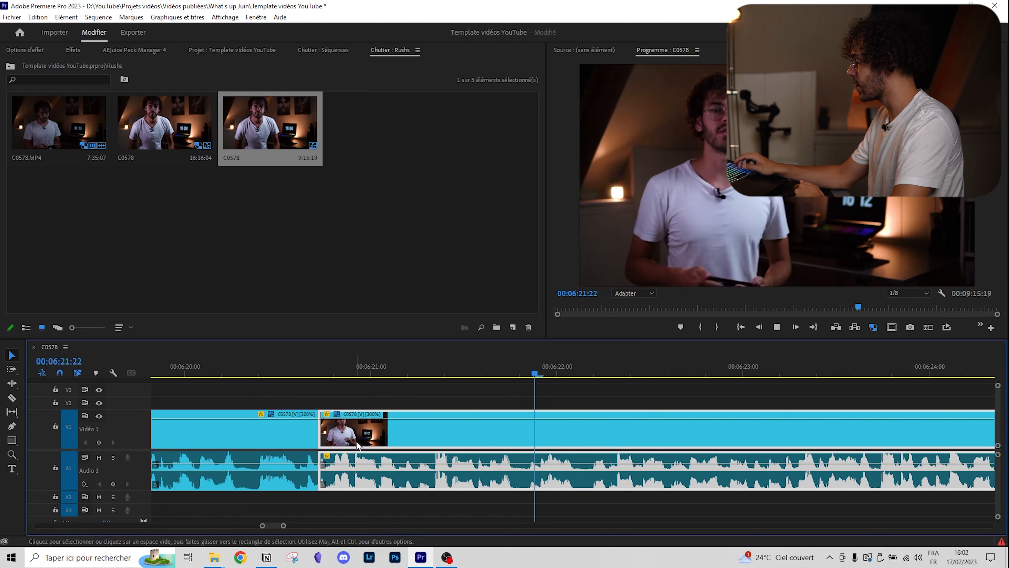
{"action": "key", "text": "space"}
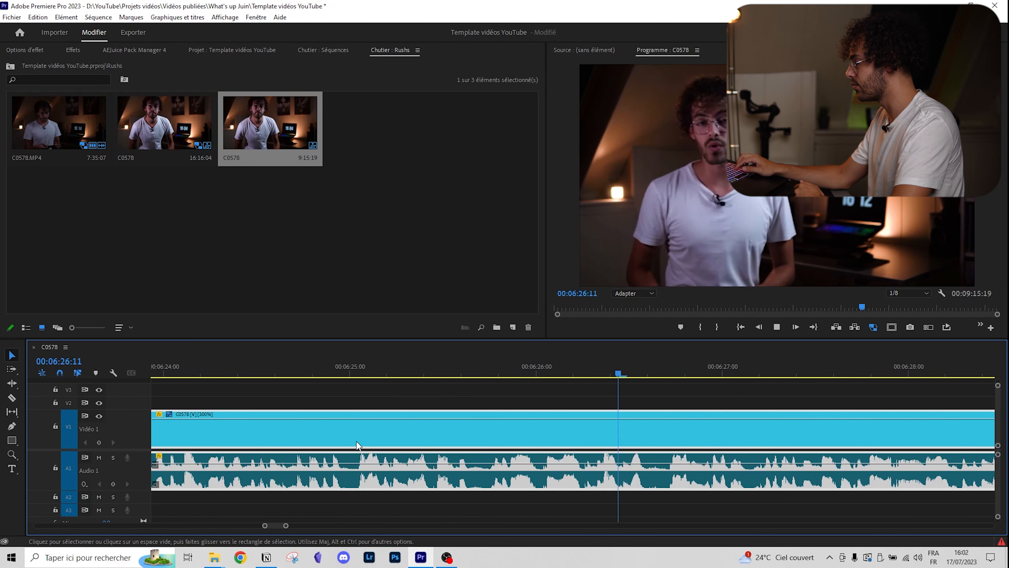
Cut the last clip at 00:06:36:02, play on briefly, and ripple-trim the start of the new piece to the playhead.
{"action": "scroll", "coordinate": [368, 443], "scroll_direction": "down", "scroll_amount": 6}
{"action": "key", "text": "space"}
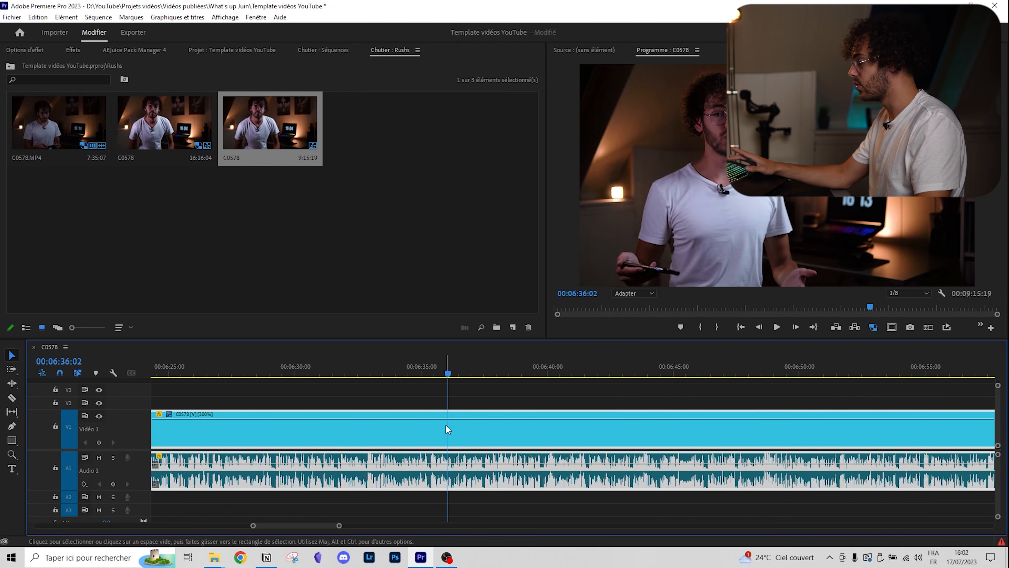
{"action": "key", "text": "ctrl+k"}
{"action": "key", "text": "space"}
{"action": "key", "text": "space"}
{"action": "key", "text": "q"}
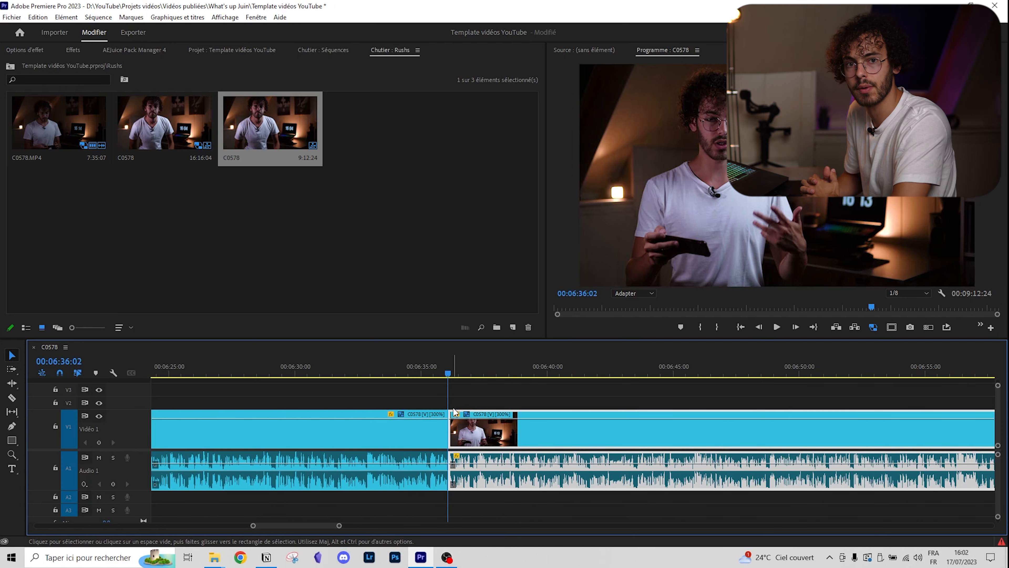
Clear the clip segment between 00:06:20:18 and 00:06:36:02 without closing the gap, and select the empty gap.
{"action": "scroll", "coordinate": [449, 413], "scroll_direction": "down", "scroll_amount": 3}
{"action": "right_click", "coordinate": [334, 437]}
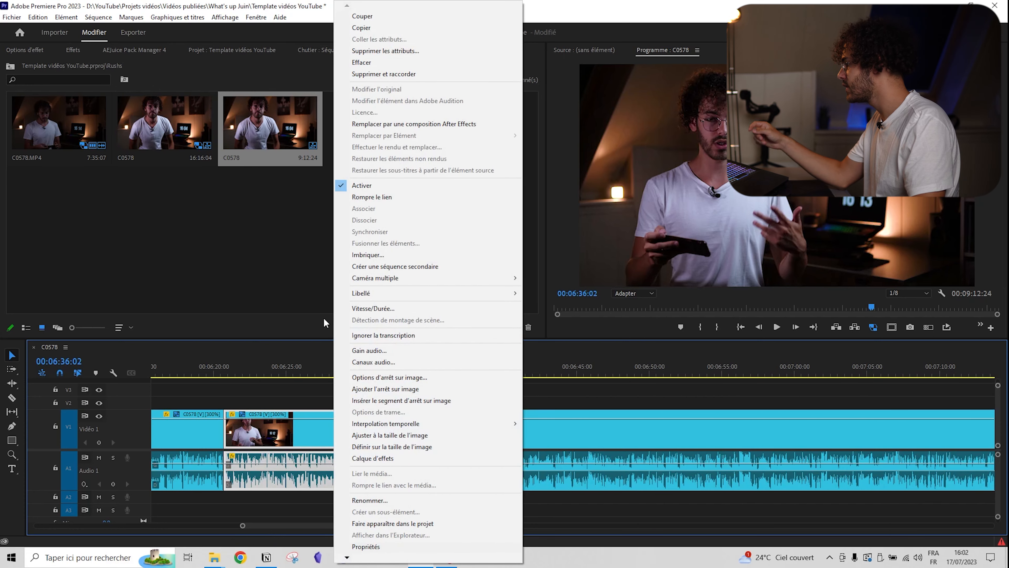
{"action": "left_click", "coordinate": [354, 74]}
{"action": "left_click", "coordinate": [319, 436]}
{"action": "key", "text": "Delete"}
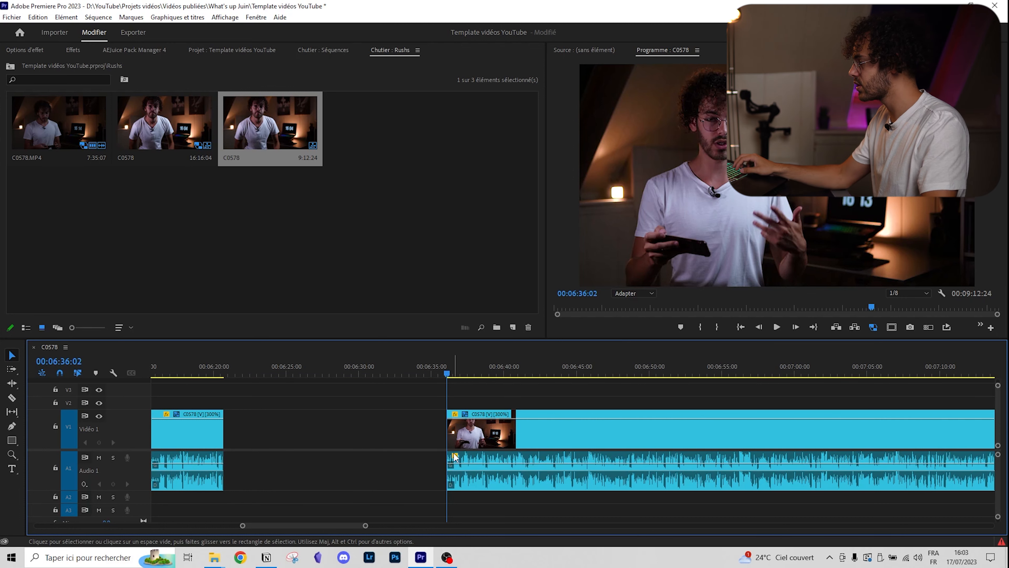
{"action": "left_click", "coordinate": [237, 415]}
{"action": "scroll", "coordinate": [237, 416], "scroll_direction": "up", "scroll_amount": 5}
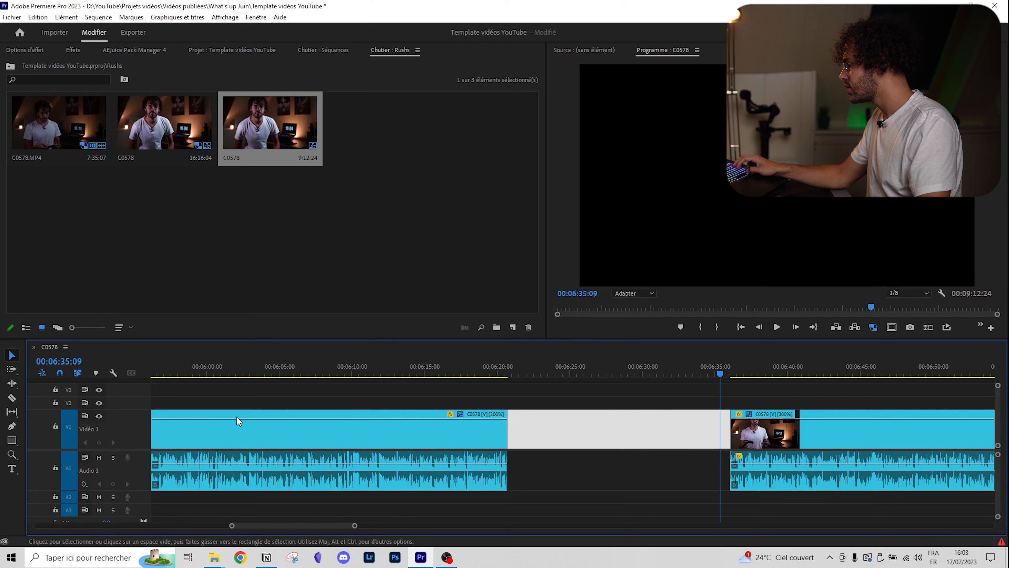
{"action": "key", "text": "Delete"}
{"action": "scroll", "coordinate": [293, 410], "scroll_direction": "up", "scroll_amount": 5}
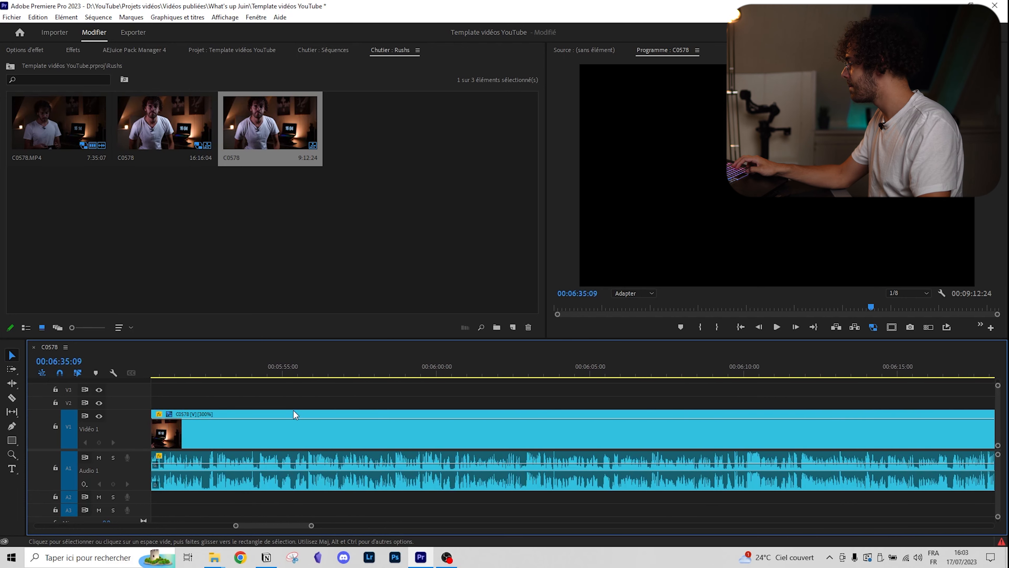
Cut the 300% clip at seven points between about 00:05:54 and 00:06:10, and save the project.
{"action": "scroll", "coordinate": [280, 409], "scroll_direction": "up", "scroll_amount": 3}
{"action": "left_click_drag", "start_coordinate": [284, 376], "coordinate": [316, 374]}
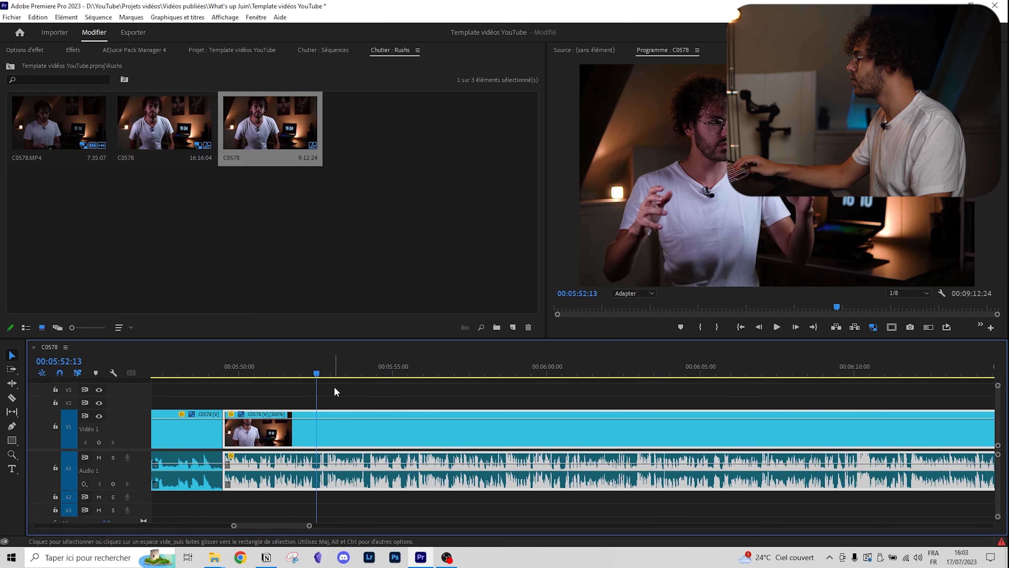
{"action": "left_click", "coordinate": [362, 373]}
{"action": "key", "text": "ctrl+k"}
{"action": "left_click", "coordinate": [439, 372]}
{"action": "key", "text": "ctrl+k"}
{"action": "left_click", "coordinate": [604, 369]}
{"action": "key", "text": "ctrl+k"}
{"action": "left_click", "coordinate": [671, 367]}
{"action": "key", "text": "ctrl+k"}
{"action": "left_click", "coordinate": [259, 373]}
{"action": "left_click", "coordinate": [305, 396]}
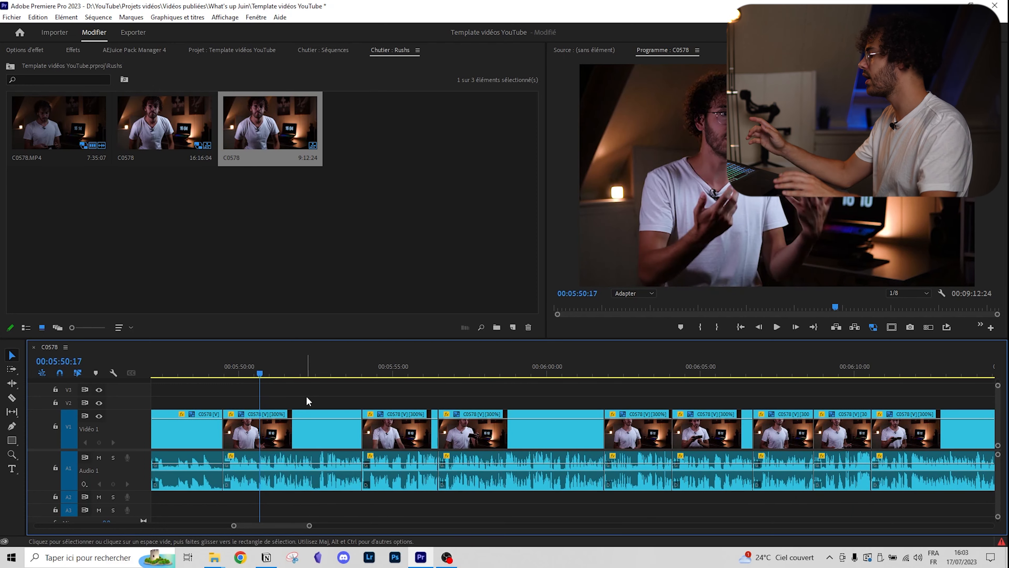
{"action": "key", "text": "ctrl+s"}
Move the playhead to 00:05:52:19 and jump backward and forward between the edit points, stopping at 00:06:08:17.
{"action": "mouse_move", "coordinate": [304, 367]}
{"action": "left_mouse_down"}
{"action": "mouse_move", "coordinate": [365, 361]}
{"action": "mouse_move", "coordinate": [324, 367]}
{"action": "left_mouse_up"}
{"action": "left_click", "coordinate": [349, 404]}
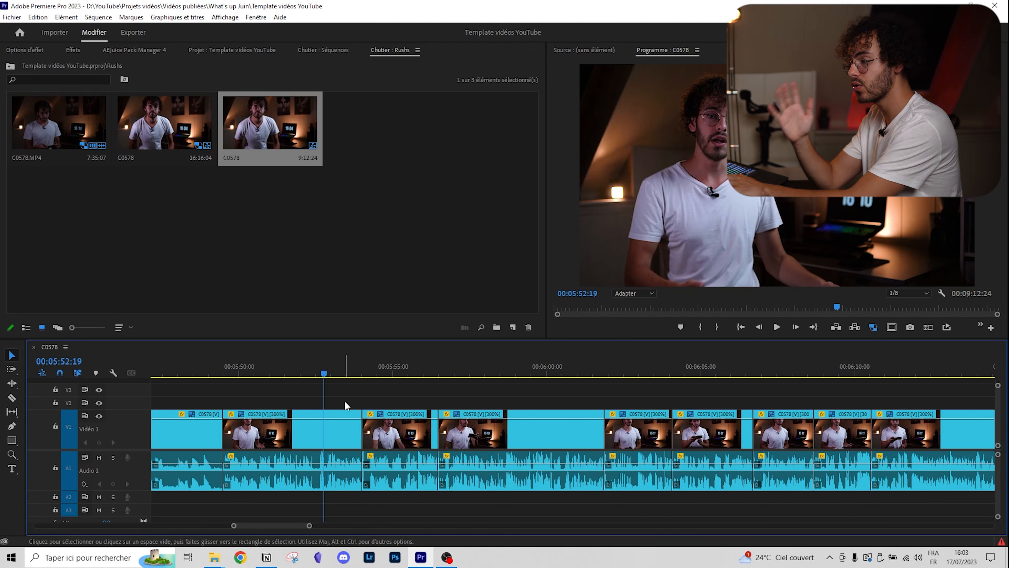
{"action": "key", "text": "Down"}
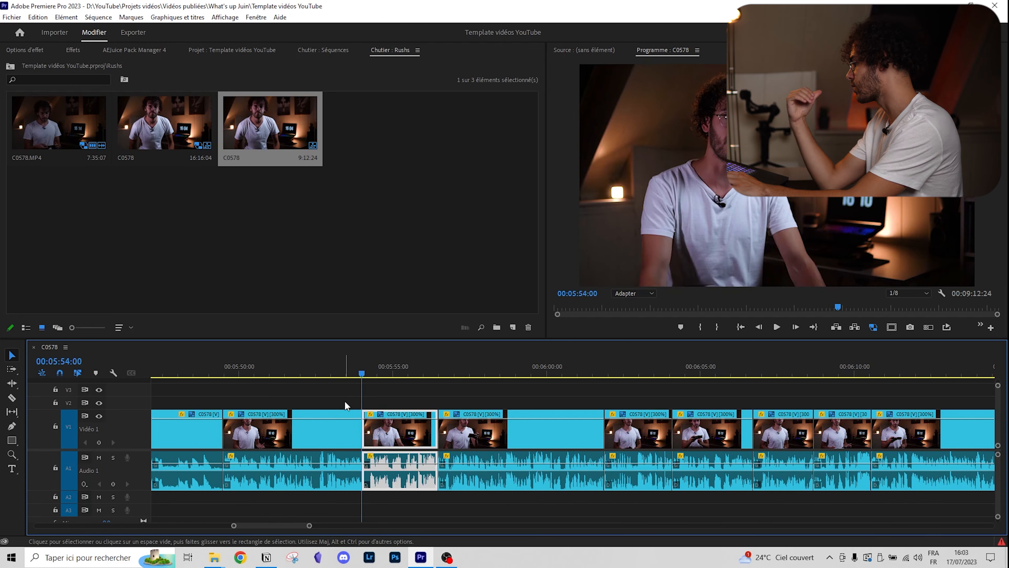
{"action": "key", "text": "Up"}
{"action": "key", "text": "Up"}
{"action": "key", "text": "Up"}
{"action": "key", "text": "Up"}
{"action": "key", "text": "Down"}
{"action": "key", "text": "Down"}
{"action": "key", "text": "Down"}
{"action": "key", "text": "Down"}
{"action": "key", "text": "Down"}
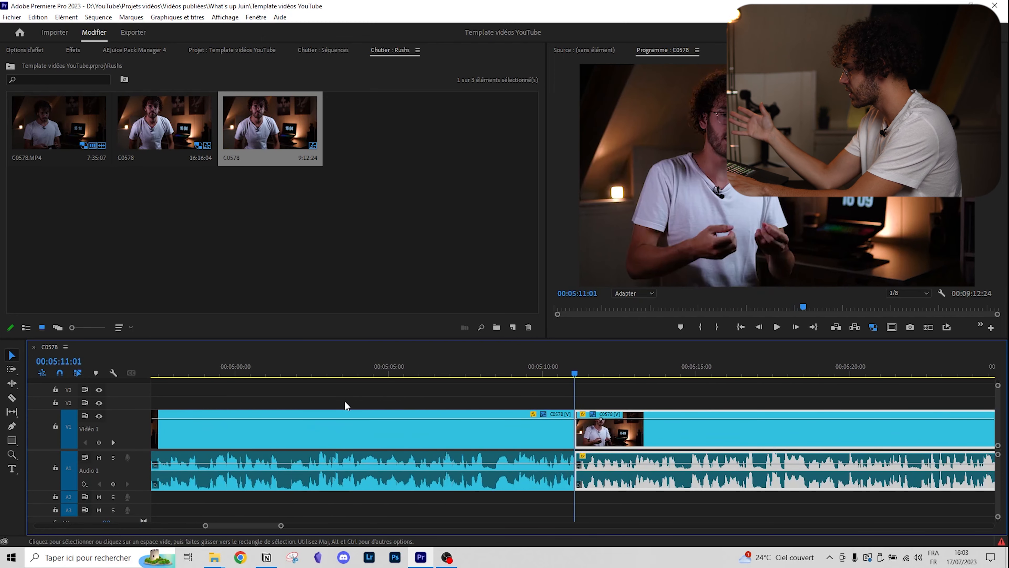
{"action": "key", "text": "Down"}
{"action": "key", "text": "Down"}
{"action": "key", "text": "Down"}
{"action": "key", "text": "Down"}
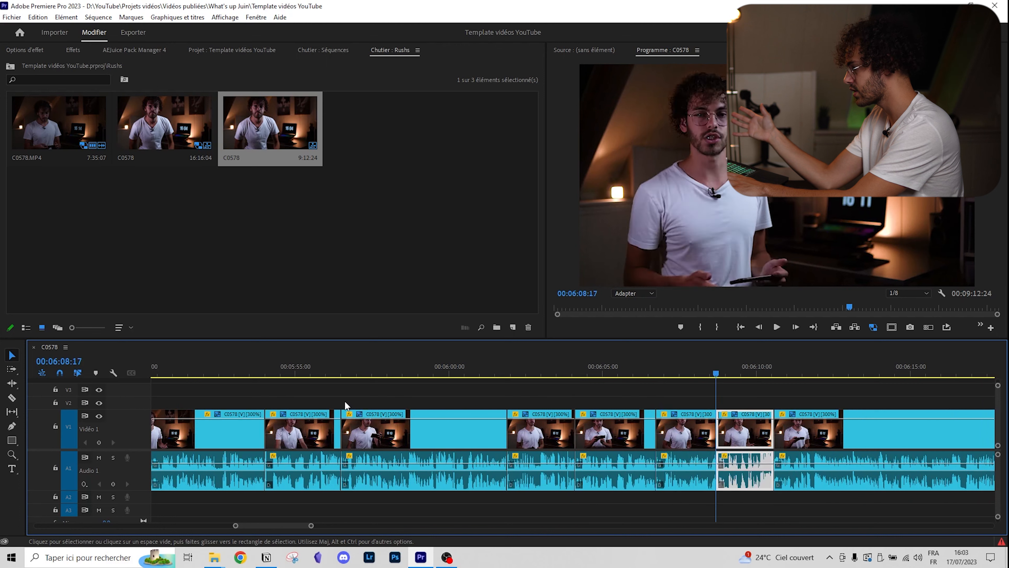
Jump the playhead forward and back between the cuts of the 300% clip, stopping at the edit point at 00:06:01:22.
{"action": "key", "text": "Down"}
{"action": "key", "text": "Down"}
{"action": "key", "text": "Up"}
{"action": "key", "text": "Up"}
{"action": "key", "text": "Up"}
{"action": "key", "text": "Up"}
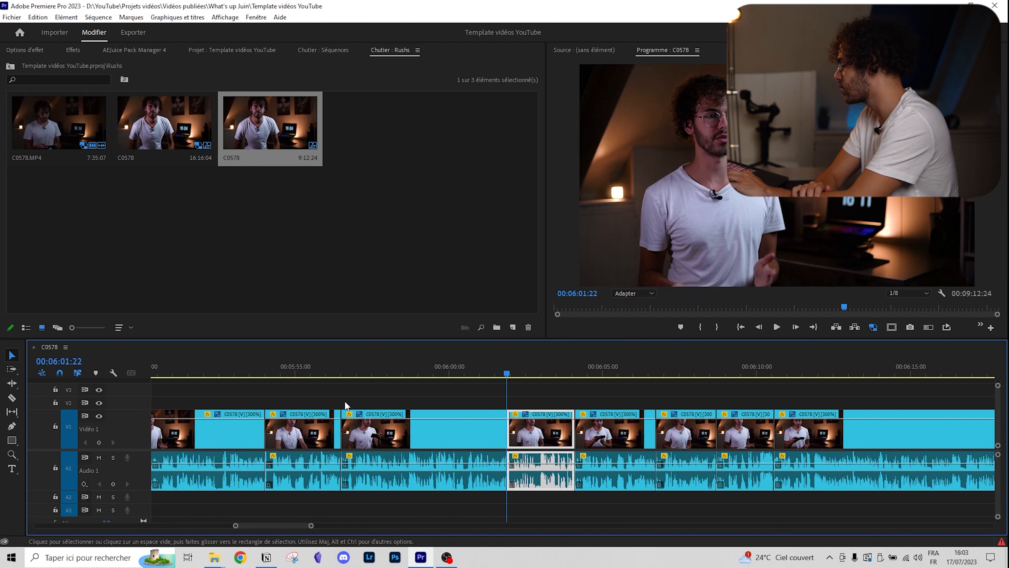
Step the playhead backward frame by frame from the edit point at 00:06:01:22 to 00:06:01:02.
{"action": "key", "text": "Left"}
{"action": "key", "text": "Right"}
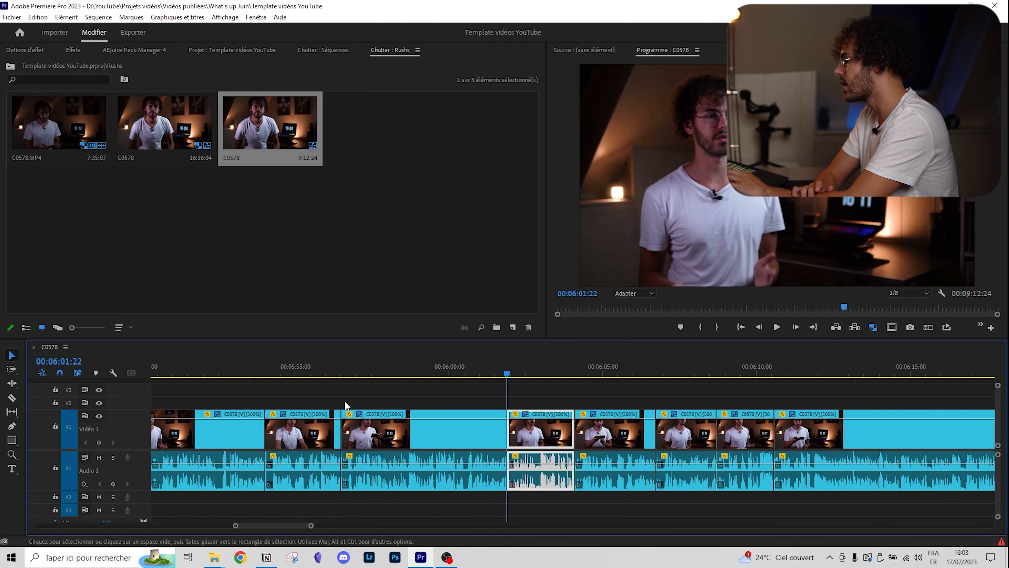
{"action": "key", "text": "Left"}
{"action": "key", "text": "Left"}
{"action": "key", "text": "Left"}
{"action": "key", "text": "Left"}
{"action": "key", "text": "Left"}
{"action": "key", "text": "Left"}
{"action": "key", "text": "Left"}
{"action": "key", "text": "Left"}
{"action": "key", "text": "Left"}
{"action": "key", "text": "Left"}
{"action": "key", "text": "Left"}
{"action": "key", "text": "Left"}
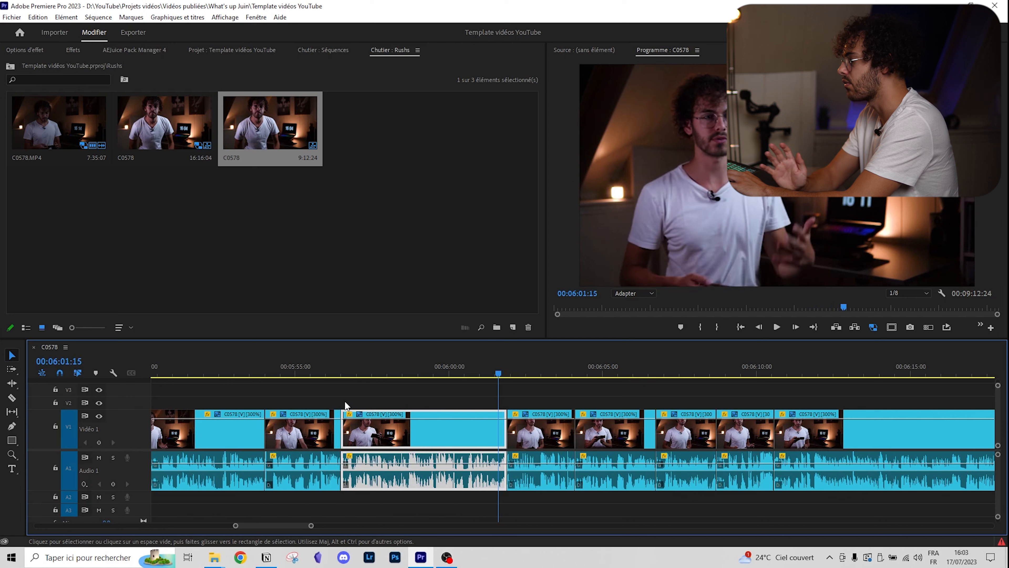
{"action": "key", "text": "Left"}
{"action": "key", "text": "Left"}
{"action": "key", "text": "Left"}
{"action": "key", "text": "Left"}
{"action": "key", "text": "Left"}
{"action": "key", "text": "Left"}
{"action": "key", "text": "Left"}
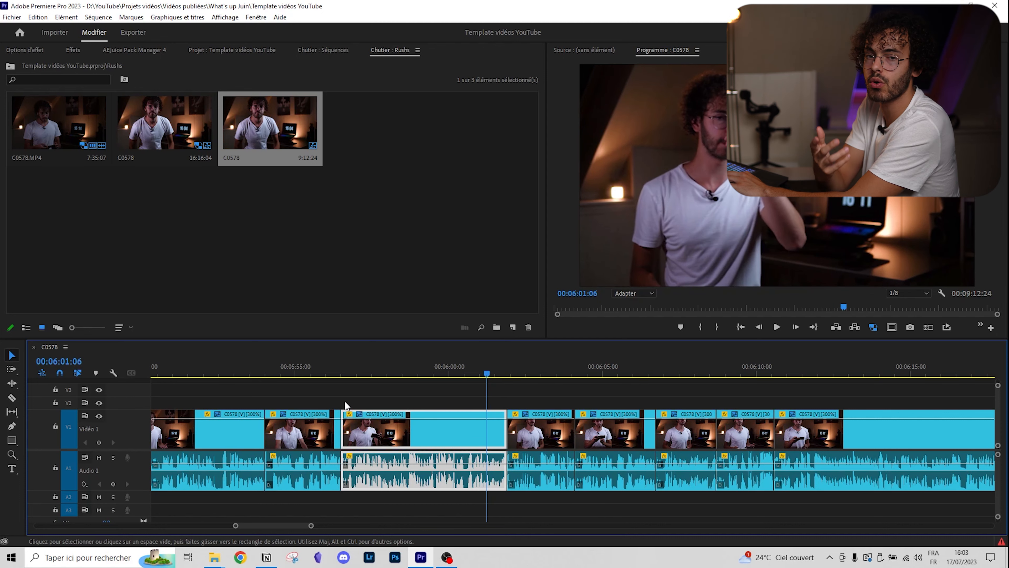
{"action": "key", "text": "Left"}
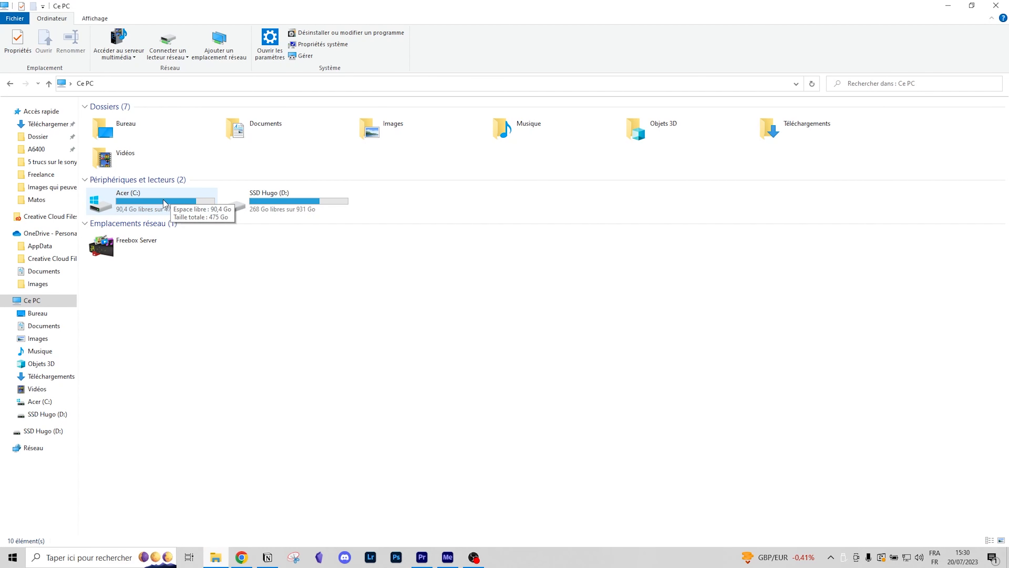
In File Explorer, go from the Acer (C:) drive through Utilisateurs and the user's own folder to Documents, and open the Adobe folder.
{"action": "double_click", "coordinate": [163, 202]}
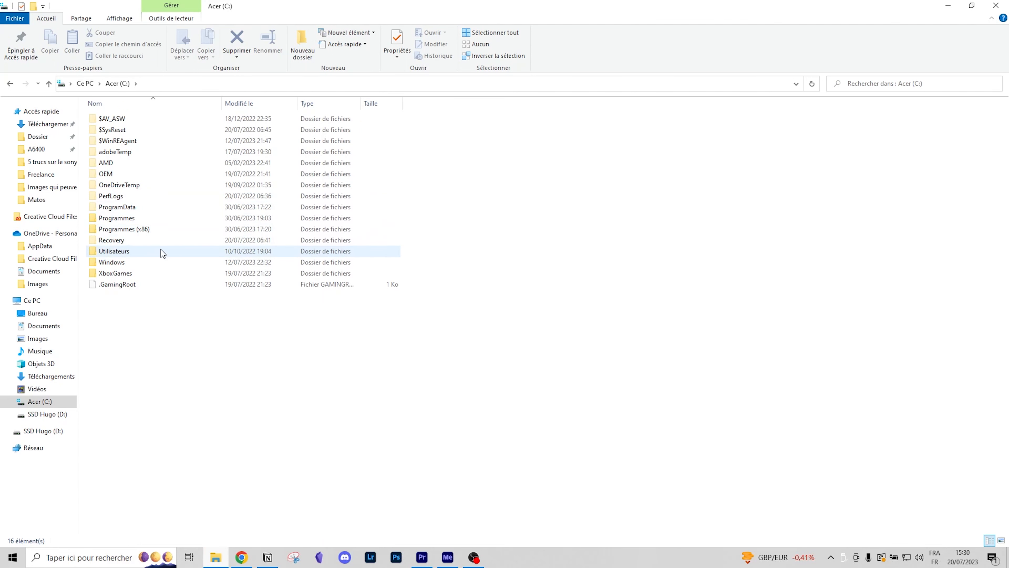
{"action": "double_click", "coordinate": [163, 253]}
{"action": "left_click", "coordinate": [146, 141]}
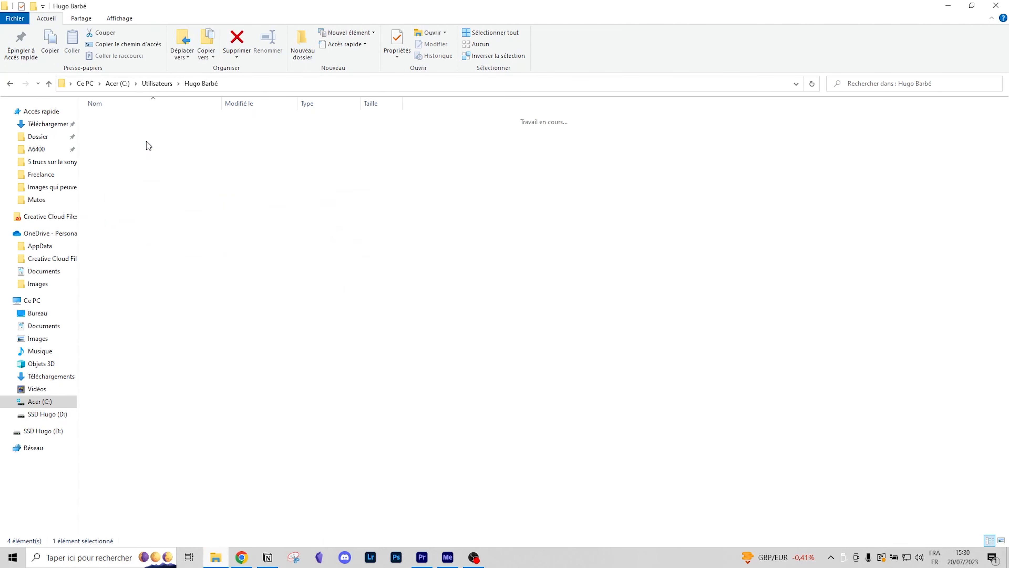
{"action": "double_click", "coordinate": [142, 264]}
{"action": "double_click", "coordinate": [139, 118]}
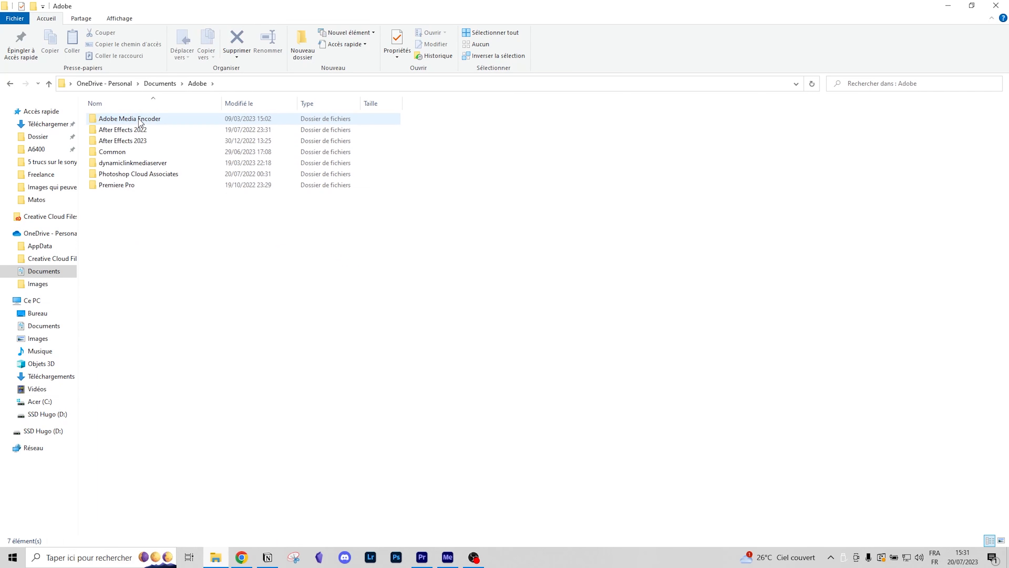
Open the Win folder inside the user's Premiere Pro 23.0 profile folder and select the .kys keyboard shortcut files.
{"action": "double_click", "coordinate": [143, 185]}
{"action": "double_click", "coordinate": [148, 130]}
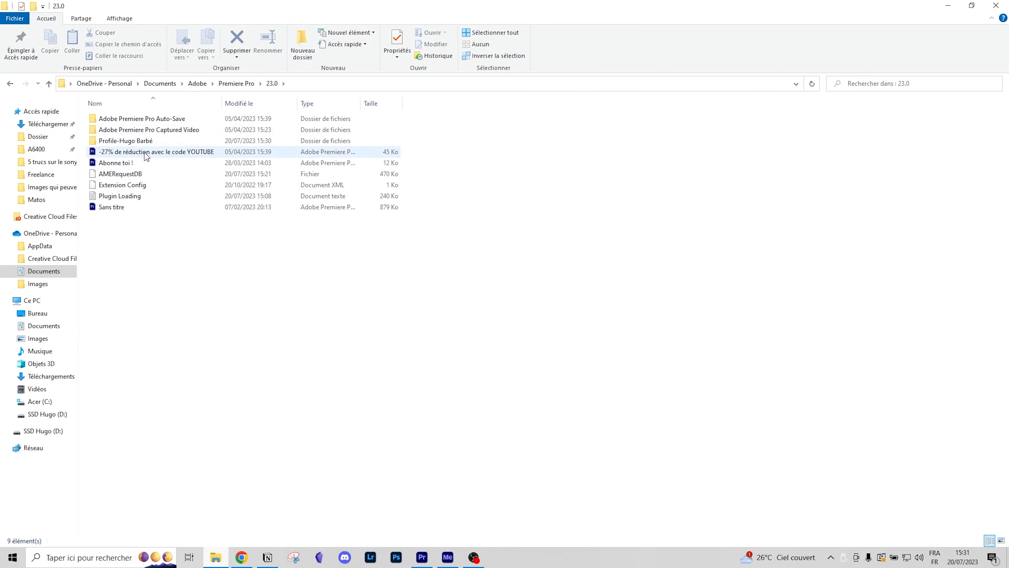
{"action": "double_click", "coordinate": [149, 142]}
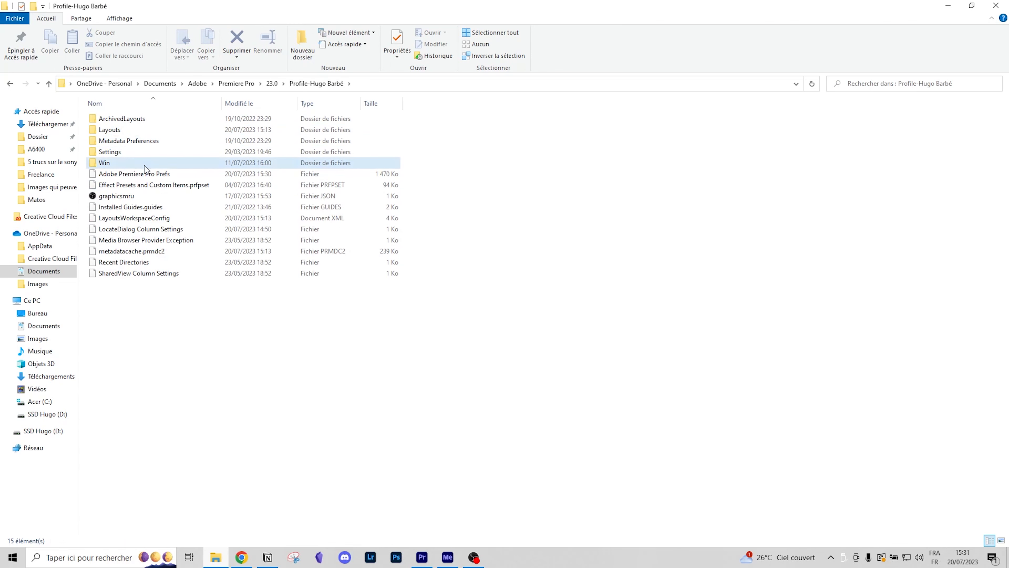
{"action": "double_click", "coordinate": [145, 164]}
{"action": "left_click", "coordinate": [128, 141]}
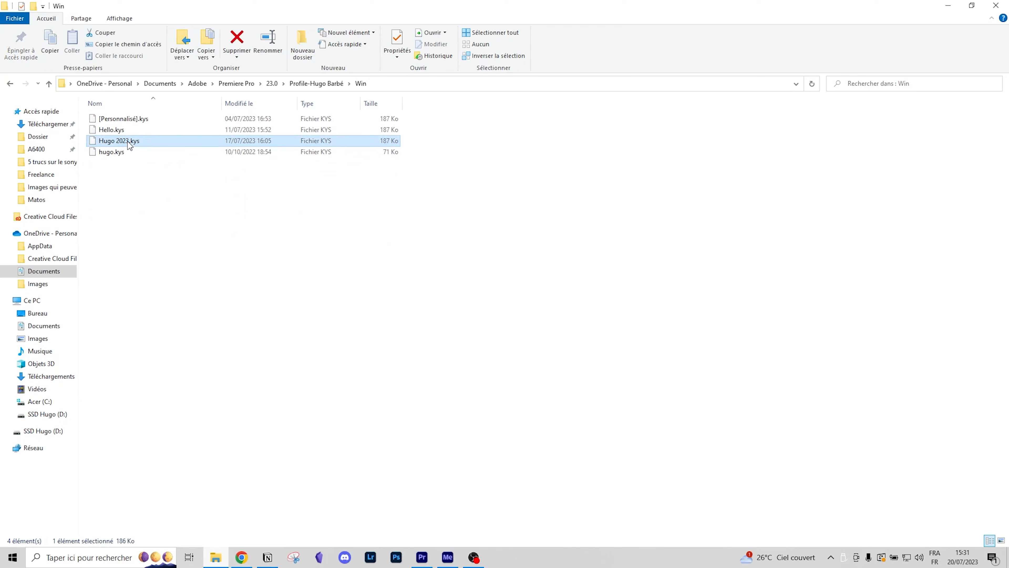
{"action": "left_click_drag", "start_coordinate": [229, 191], "coordinate": [109, 130]}
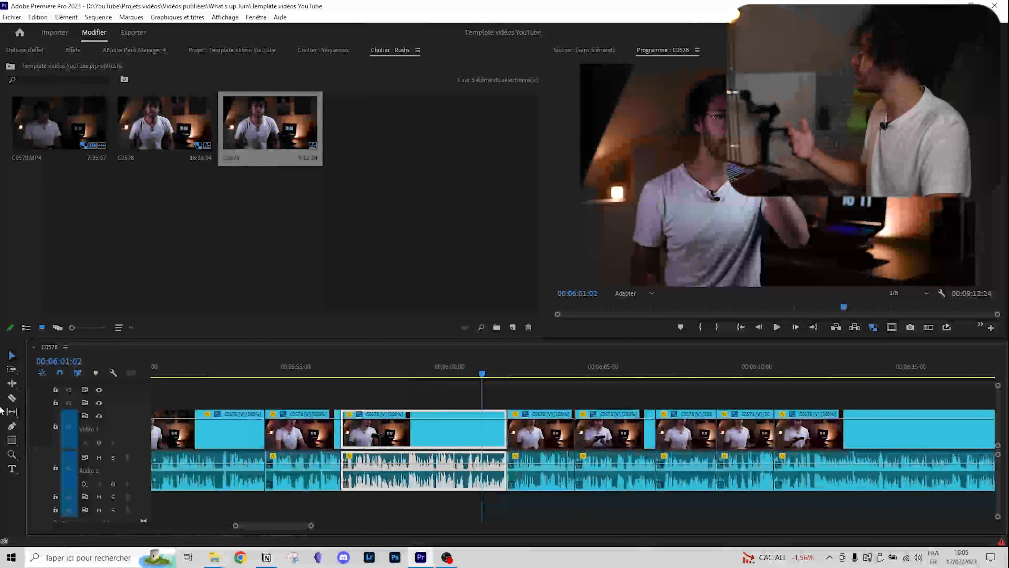
Switch to Premiere Pro, view the list of preset keyboard layouts in the keyboard shortcuts dialog, and accept the dialog.
{"action": "left_click", "coordinate": [38, 16]}
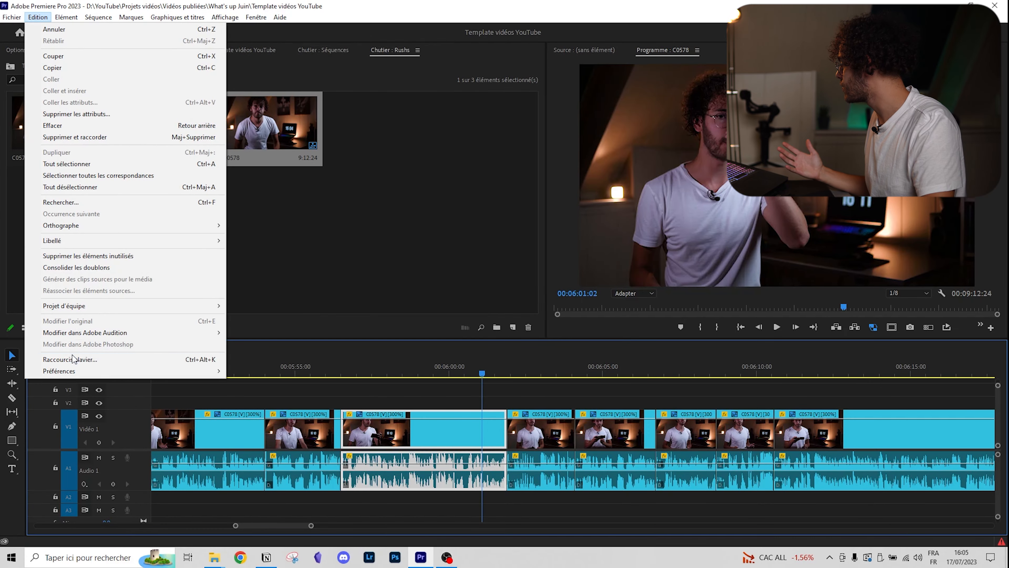
{"action": "left_click", "coordinate": [80, 359]}
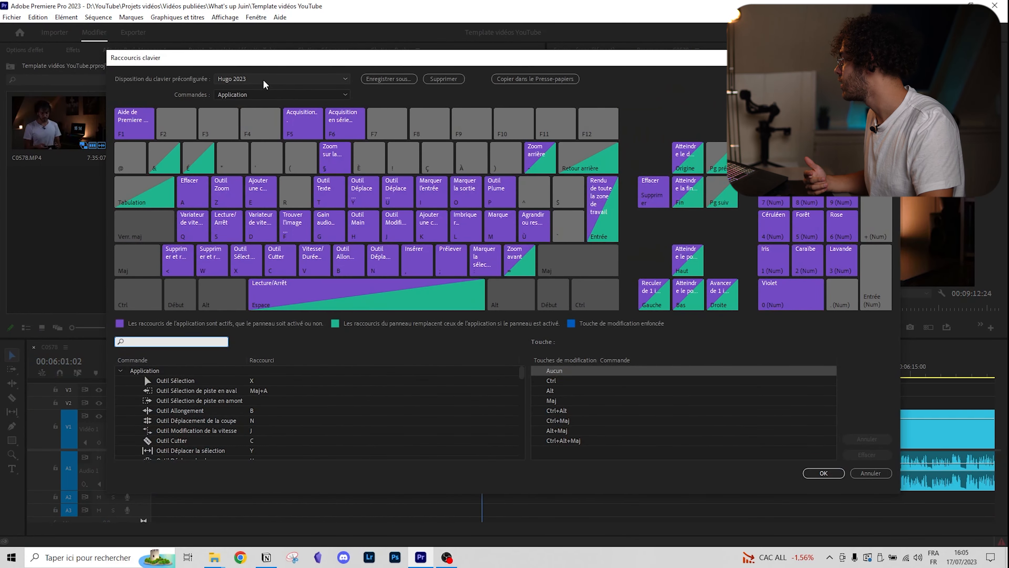
{"action": "left_click", "coordinate": [258, 79]}
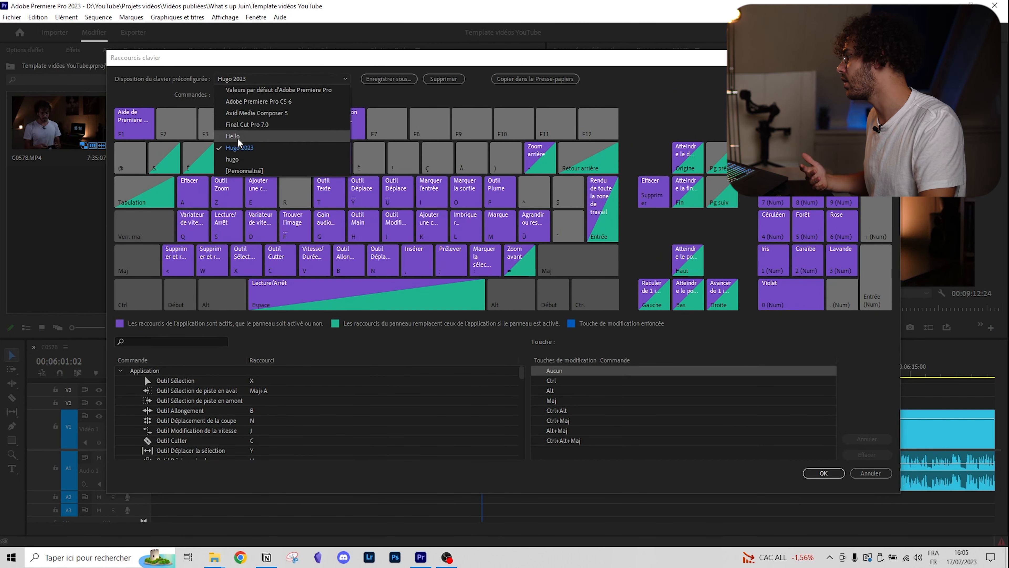
{"action": "left_click", "coordinate": [190, 72]}
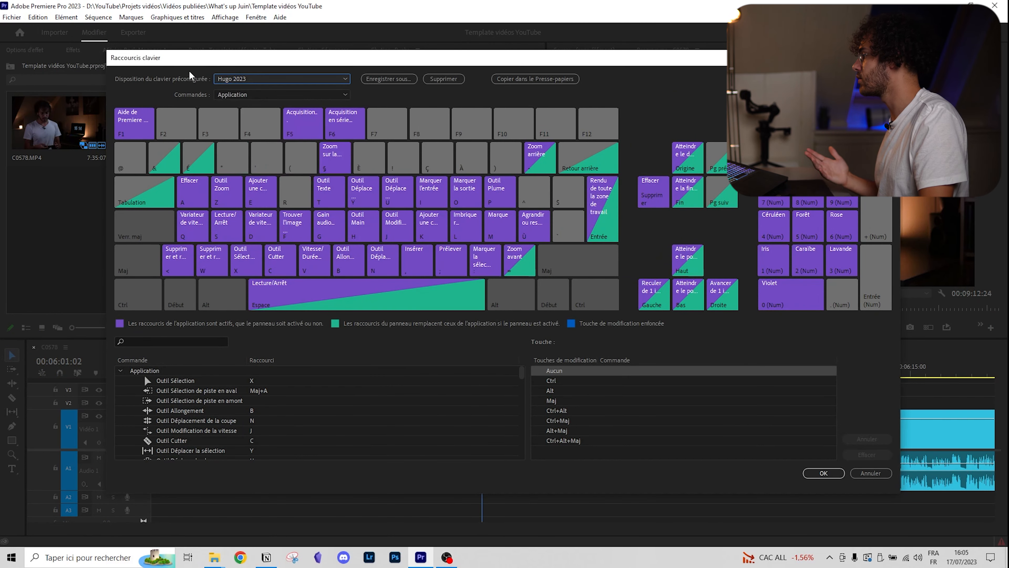
{"action": "left_click", "coordinate": [834, 472]}
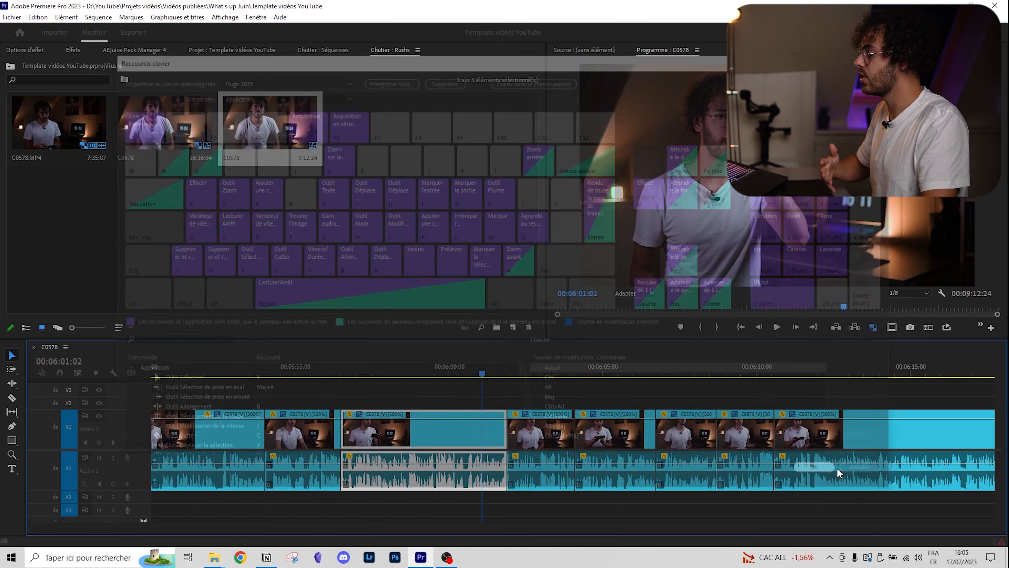